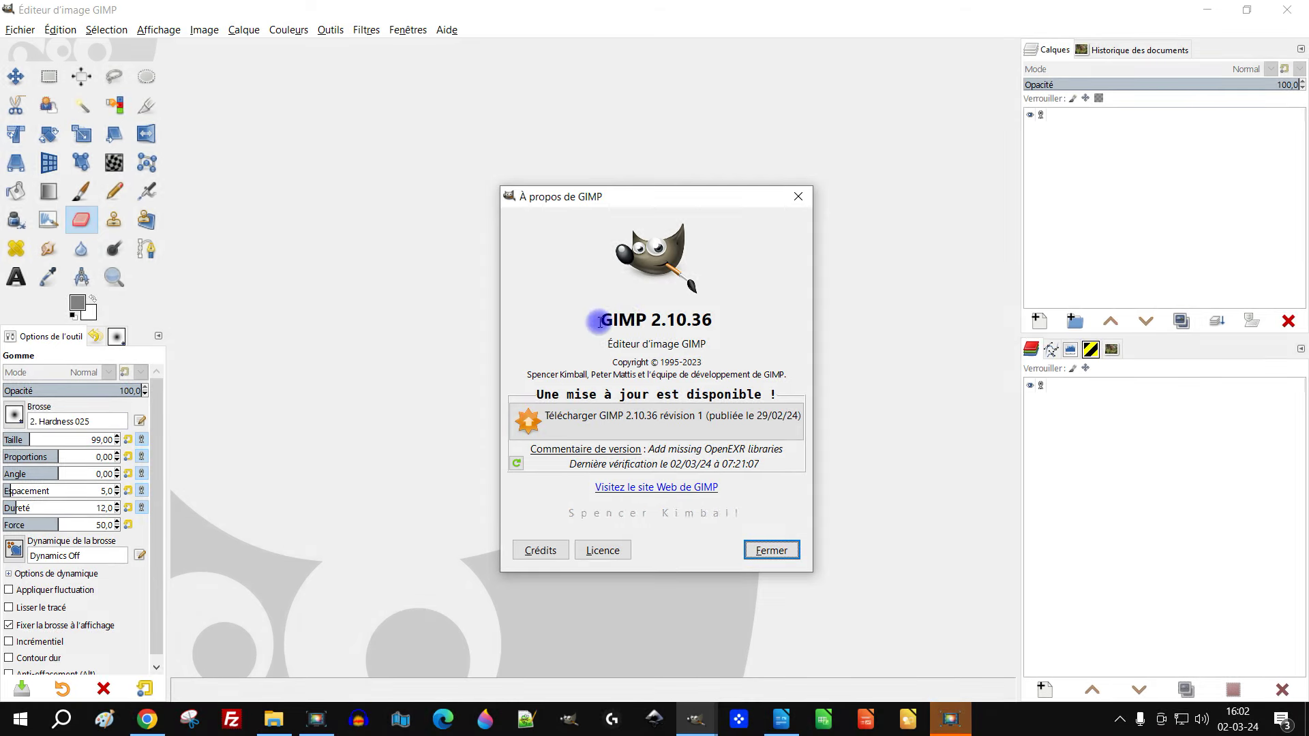
# Note the GIMP 2.10.36 version, close the About dialog, and minimize GIMP to show the browser
pyautogui.moveTo(600, 321); pyautogui.dragTo(783, 322)
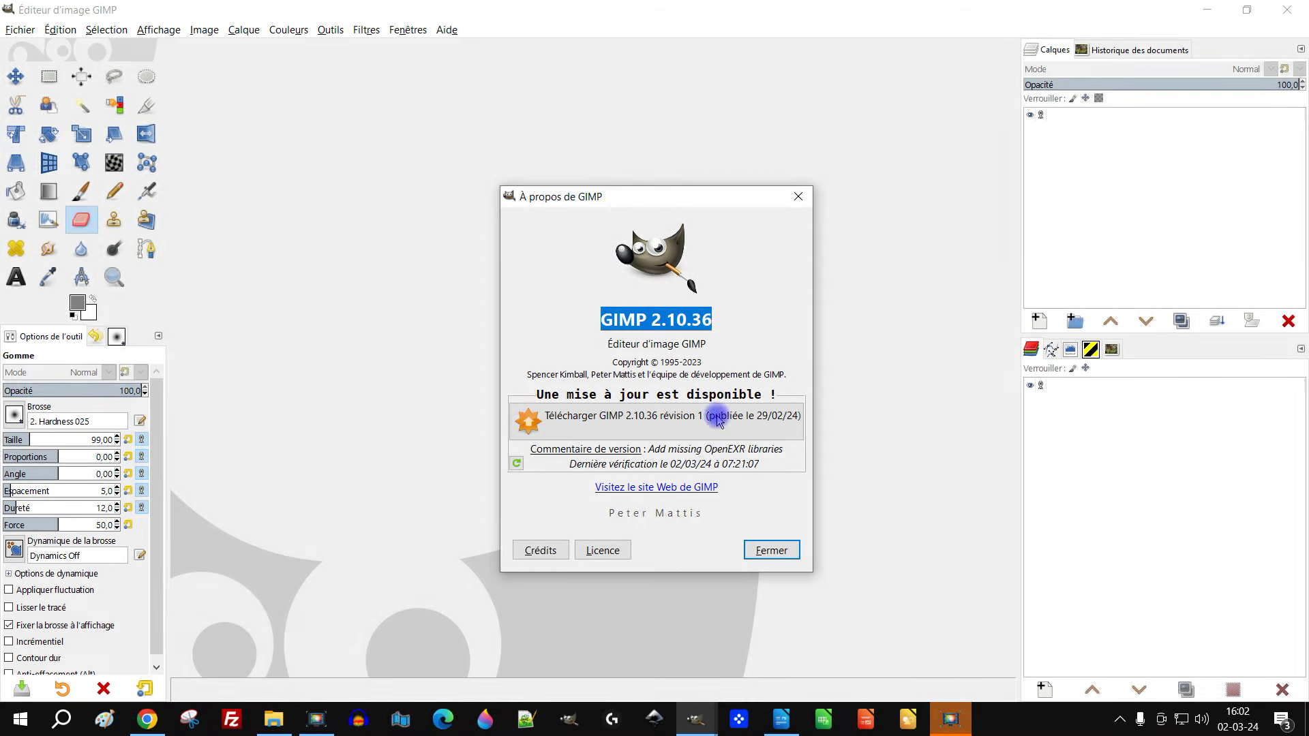
pyautogui.click(773, 552)
pyautogui.click(1207, 10)
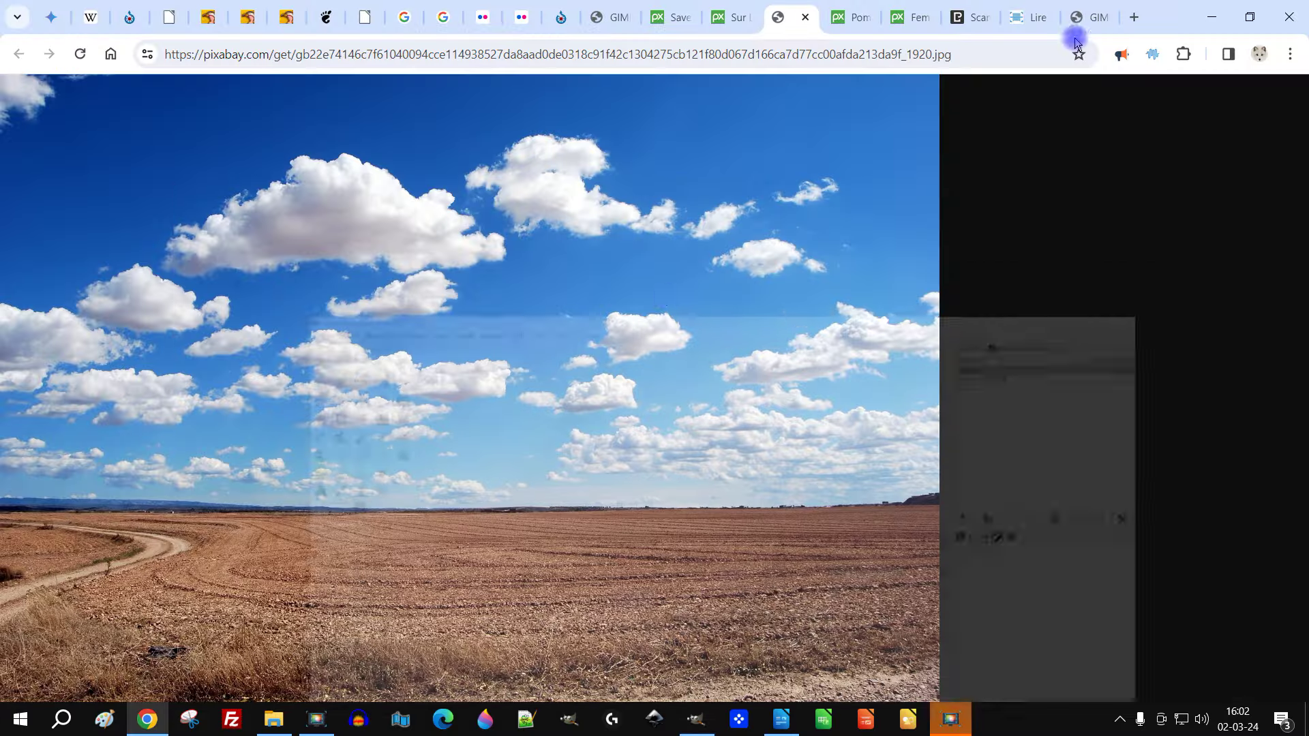
# Copy the 1920×1285 field-and-sky photo from Pixabay to the clipboard and return to GIMP
pyautogui.click(733, 17)
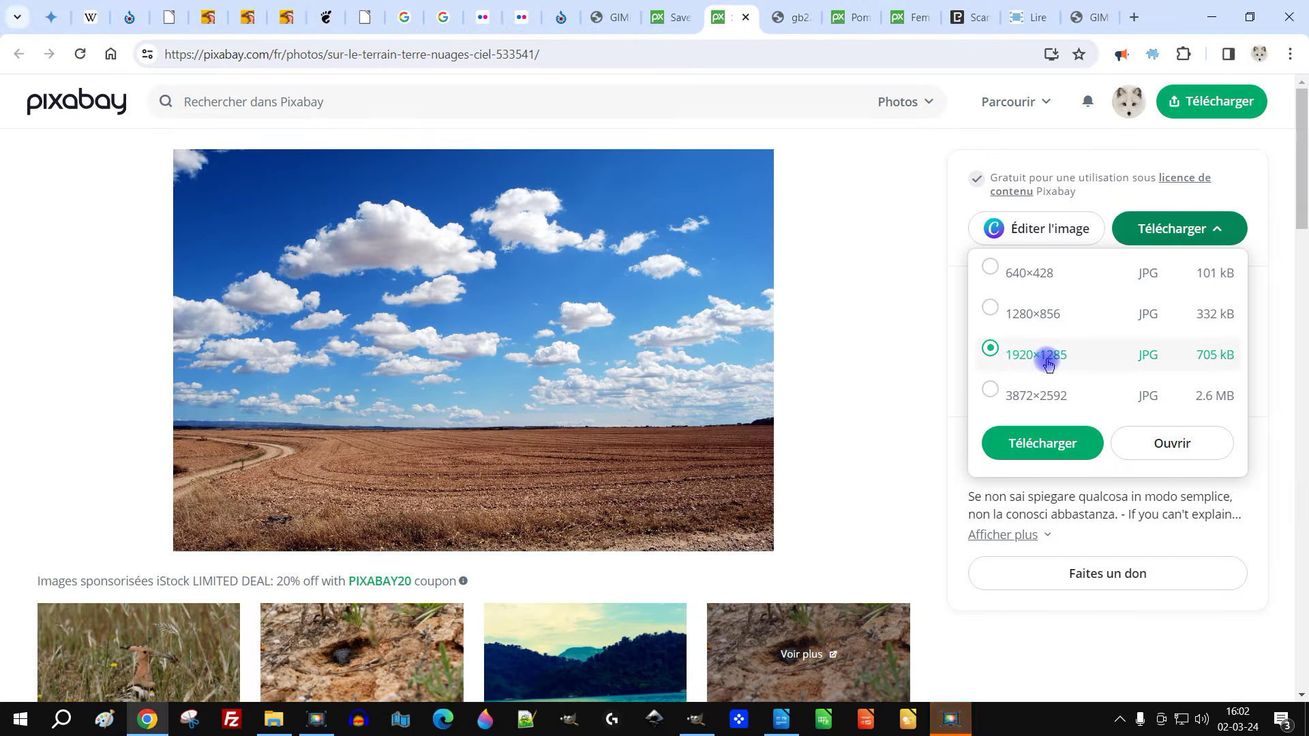
pyautogui.click(1172, 443)
pyautogui.click(791, 17)
pyautogui.rightClick(604, 214)
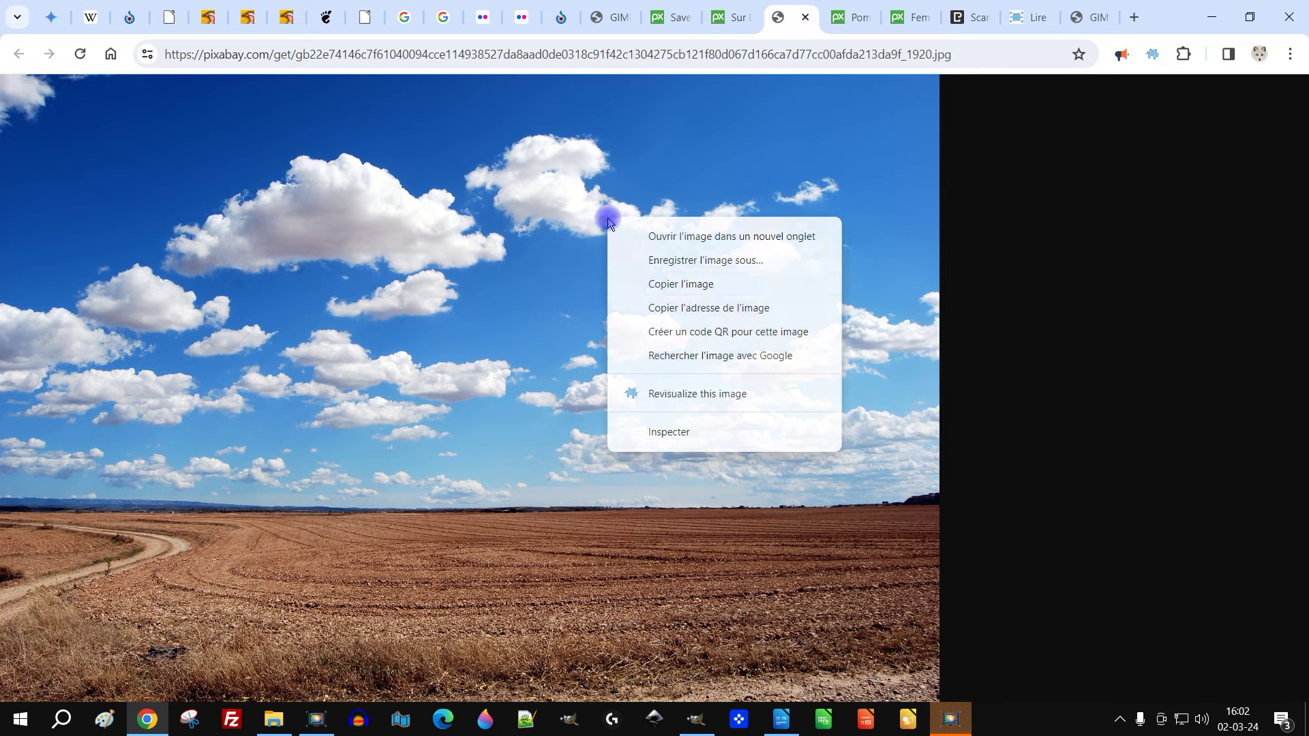
pyautogui.click(676, 284)
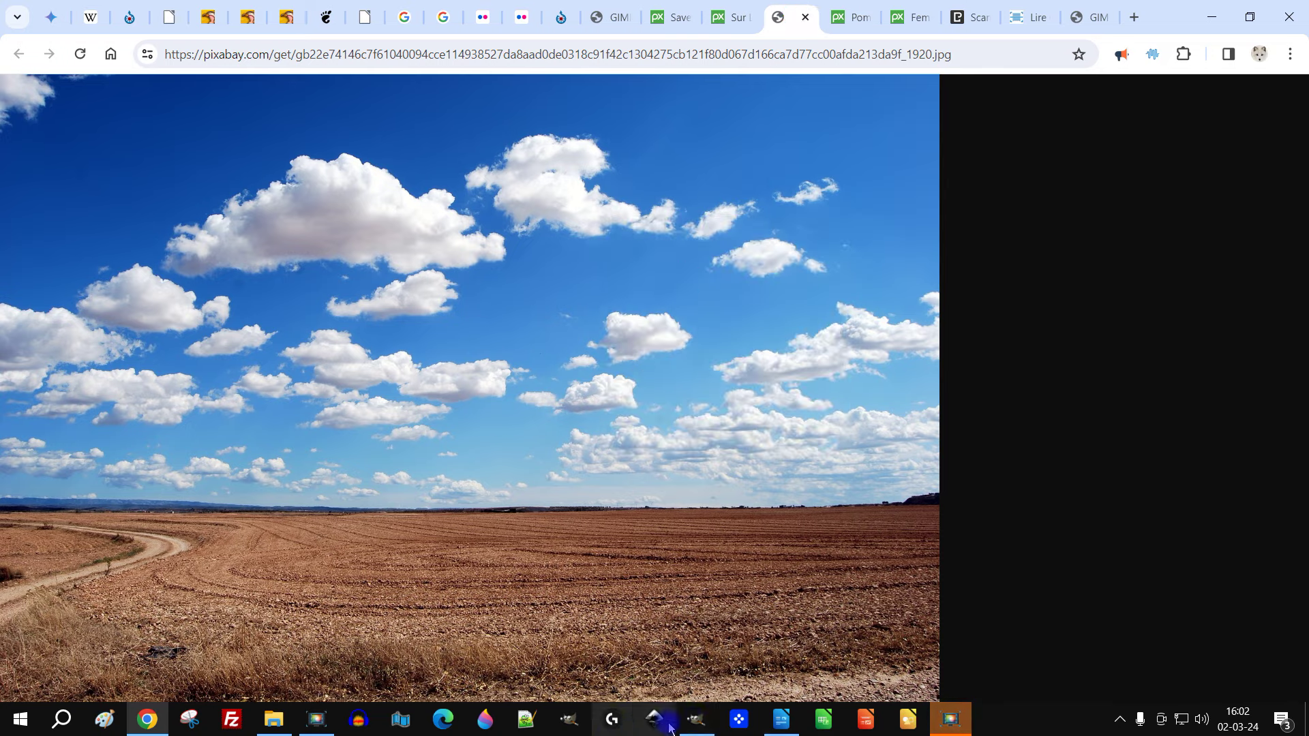
pyautogui.click(696, 719)
pyautogui.click(62, 30)
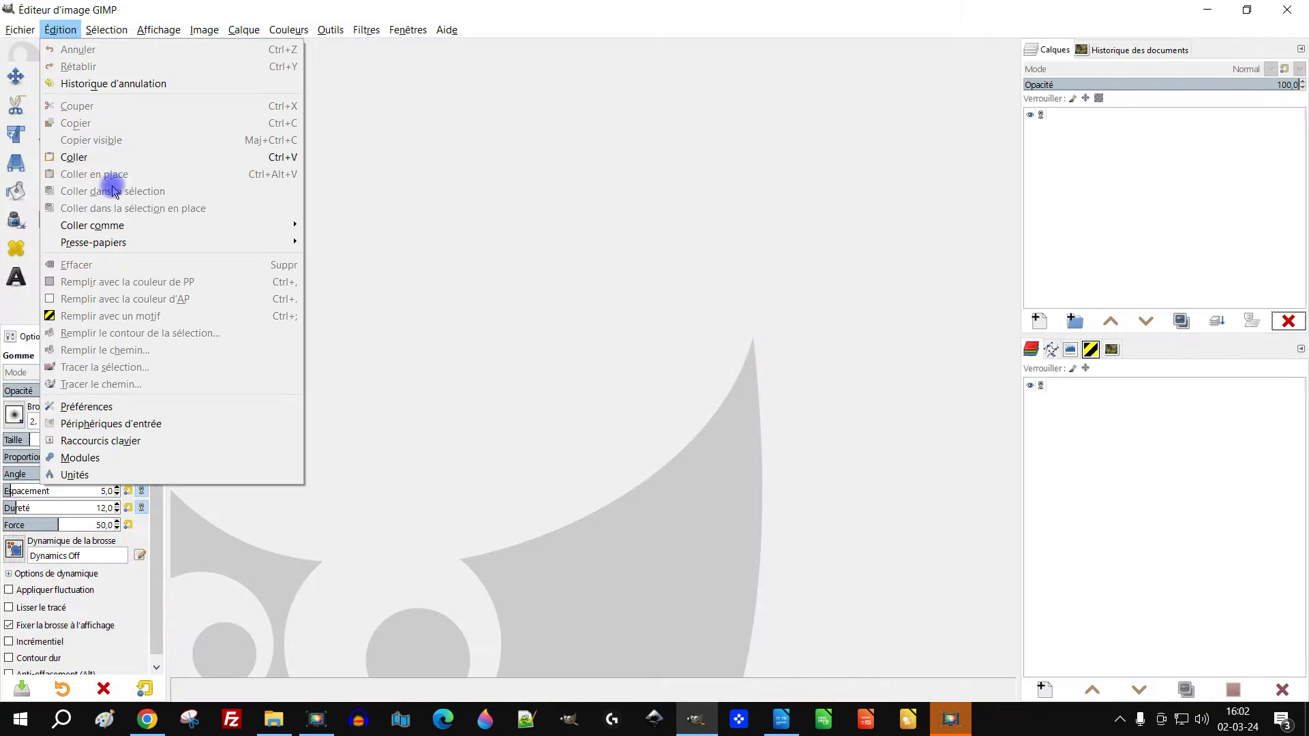
# Paste the photo as a new image, name its layer 'ciel n couleur', and duplicate it
pyautogui.click(102, 158)
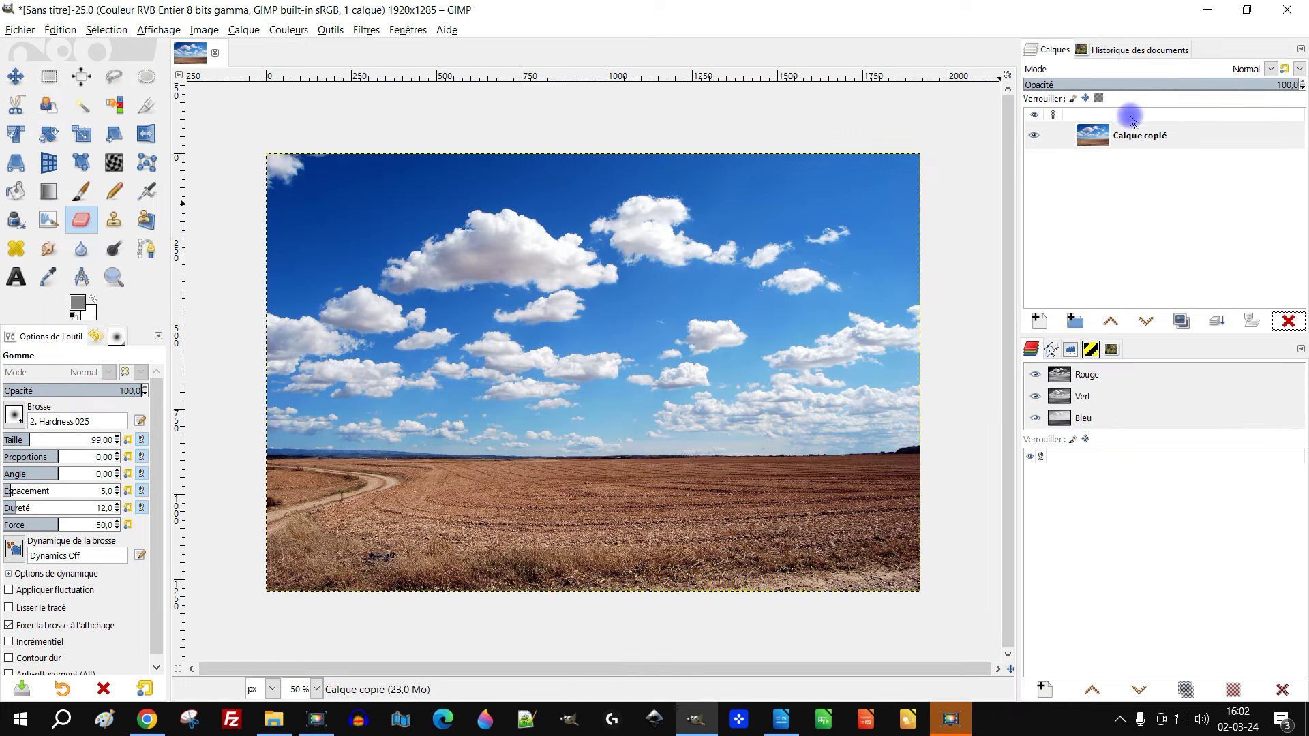
pyautogui.doubleClick(1133, 135)
pyautogui.write('ciel ')
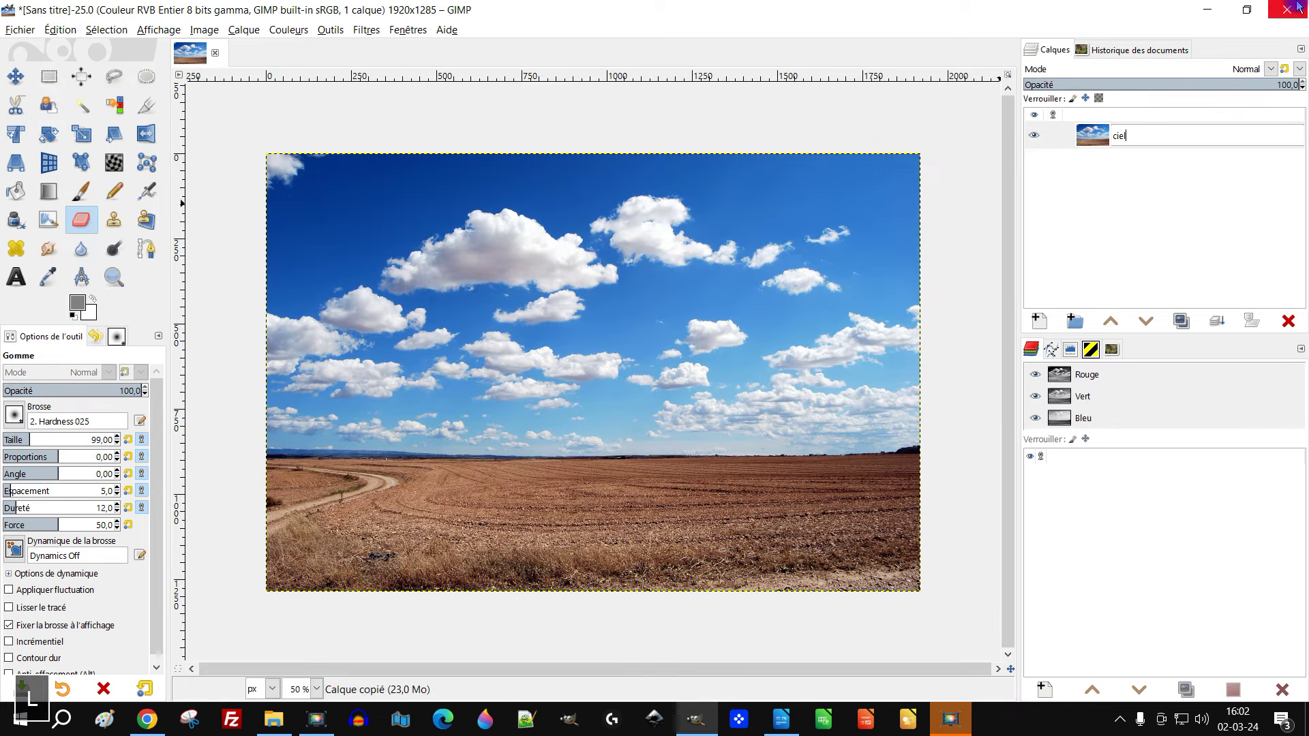
pyautogui.write('n cou')
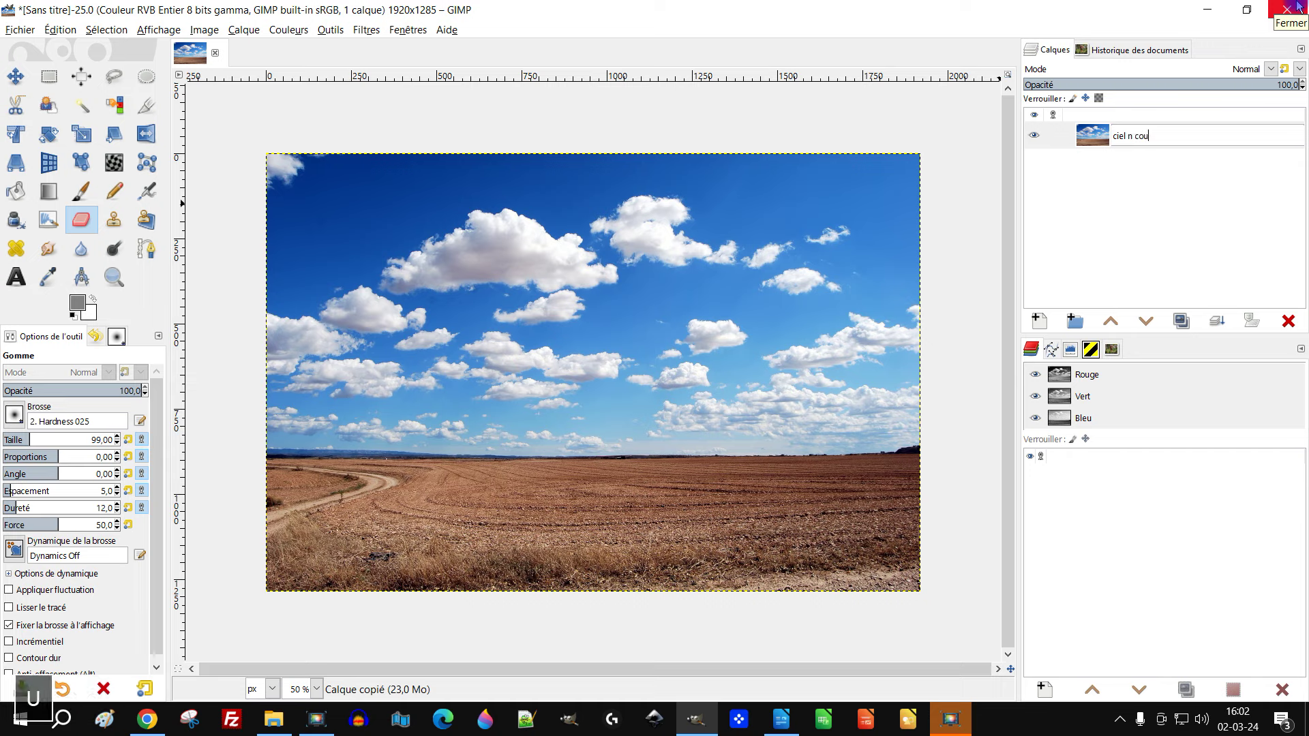
pyautogui.write('leur')
pyautogui.press('Return')
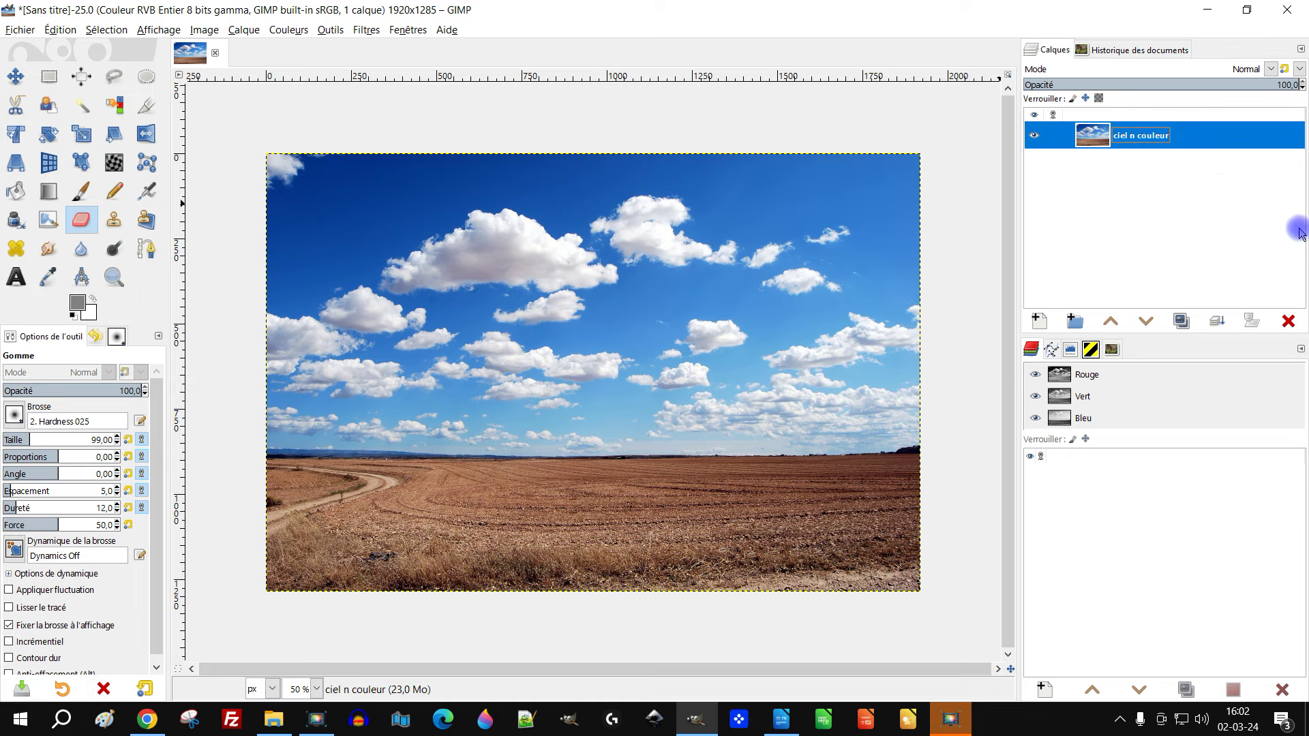
pyautogui.click(1181, 321)
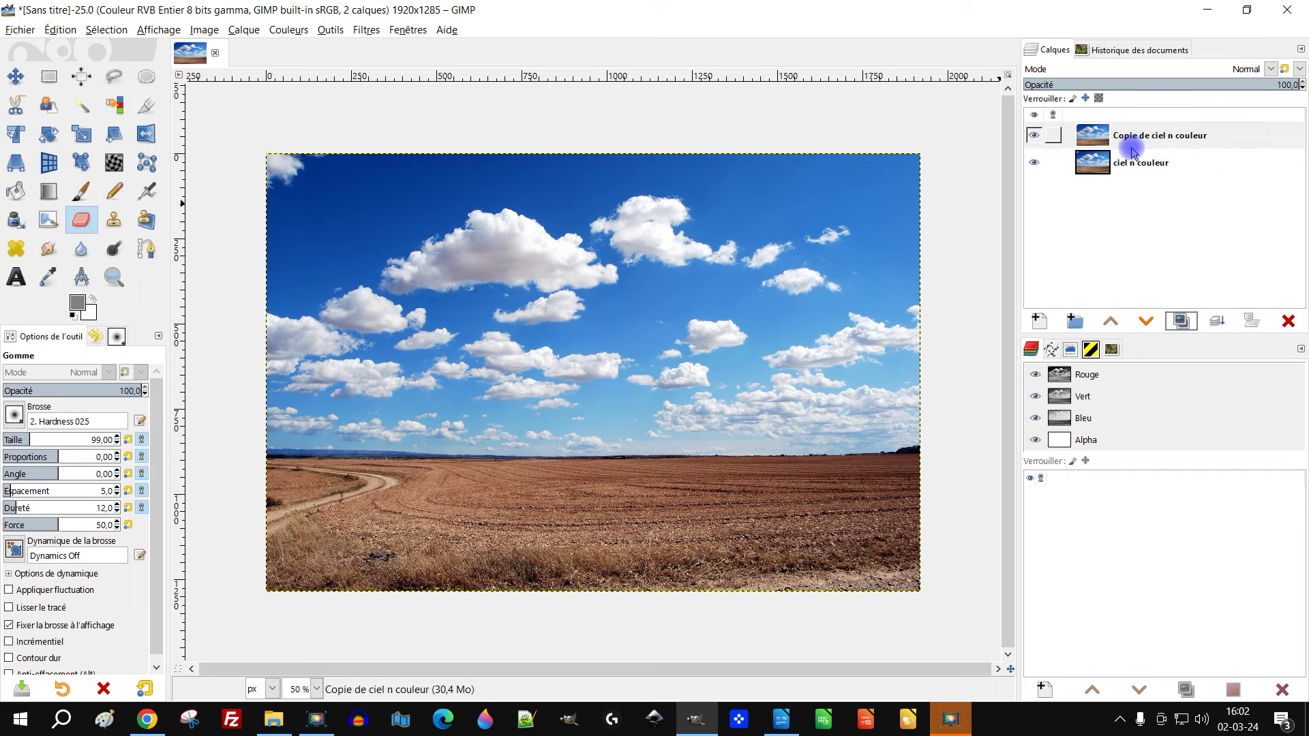
pyautogui.click(289, 30)
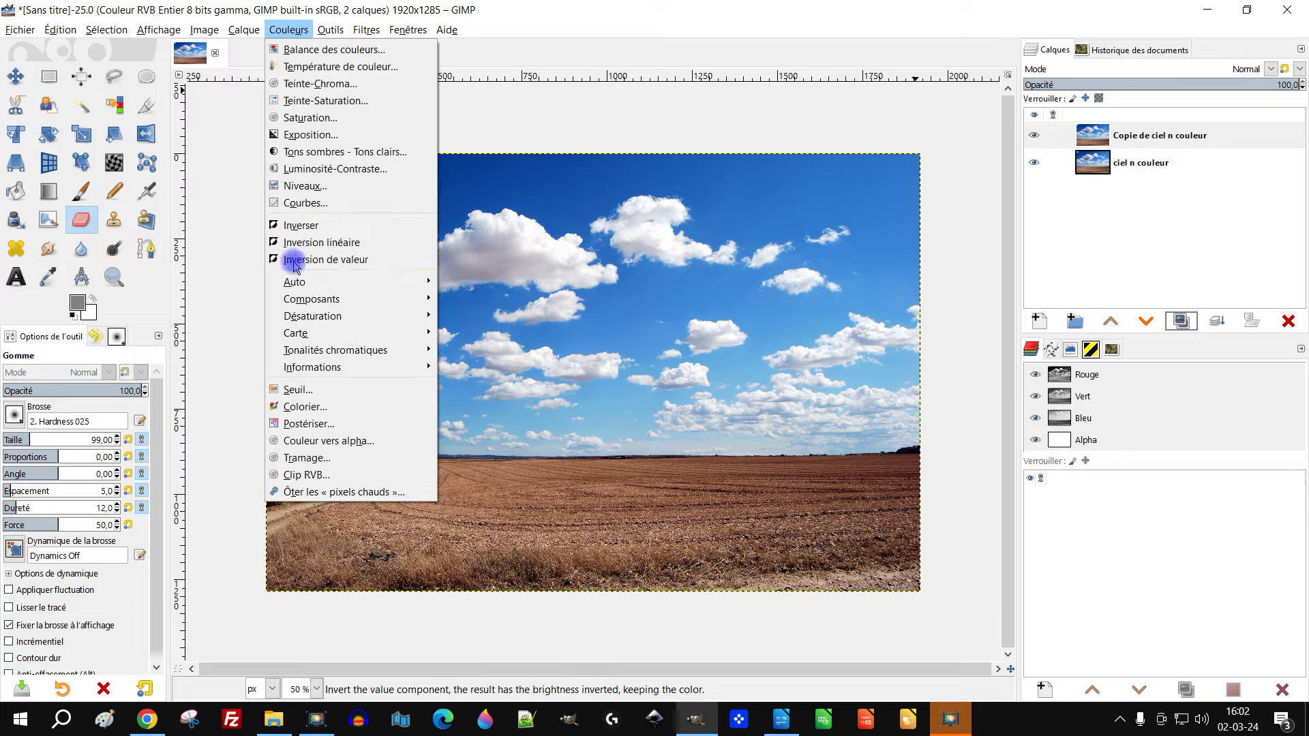
pyautogui.moveTo(131, 354)
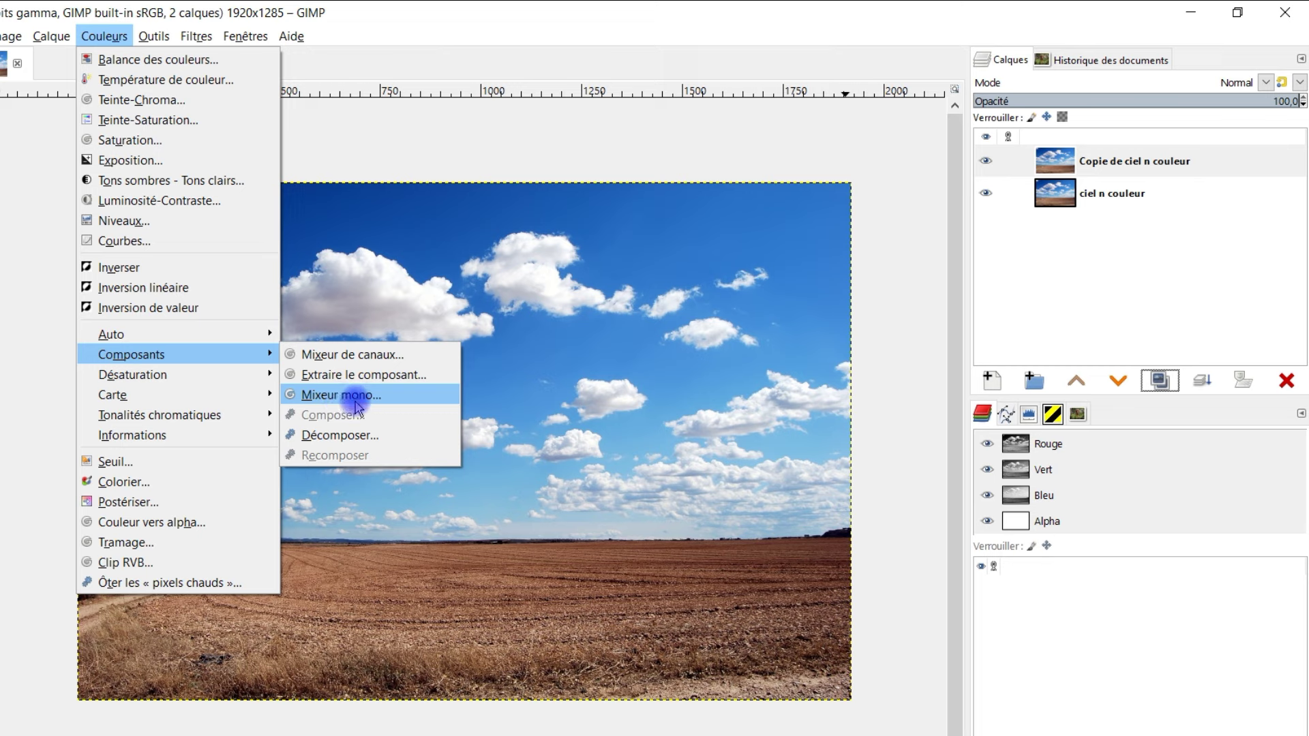
# Turn the copy layer black-and-white with Mono Mixer: red 1.047, green 0.145, blue -0.145
pyautogui.click(398, 374)
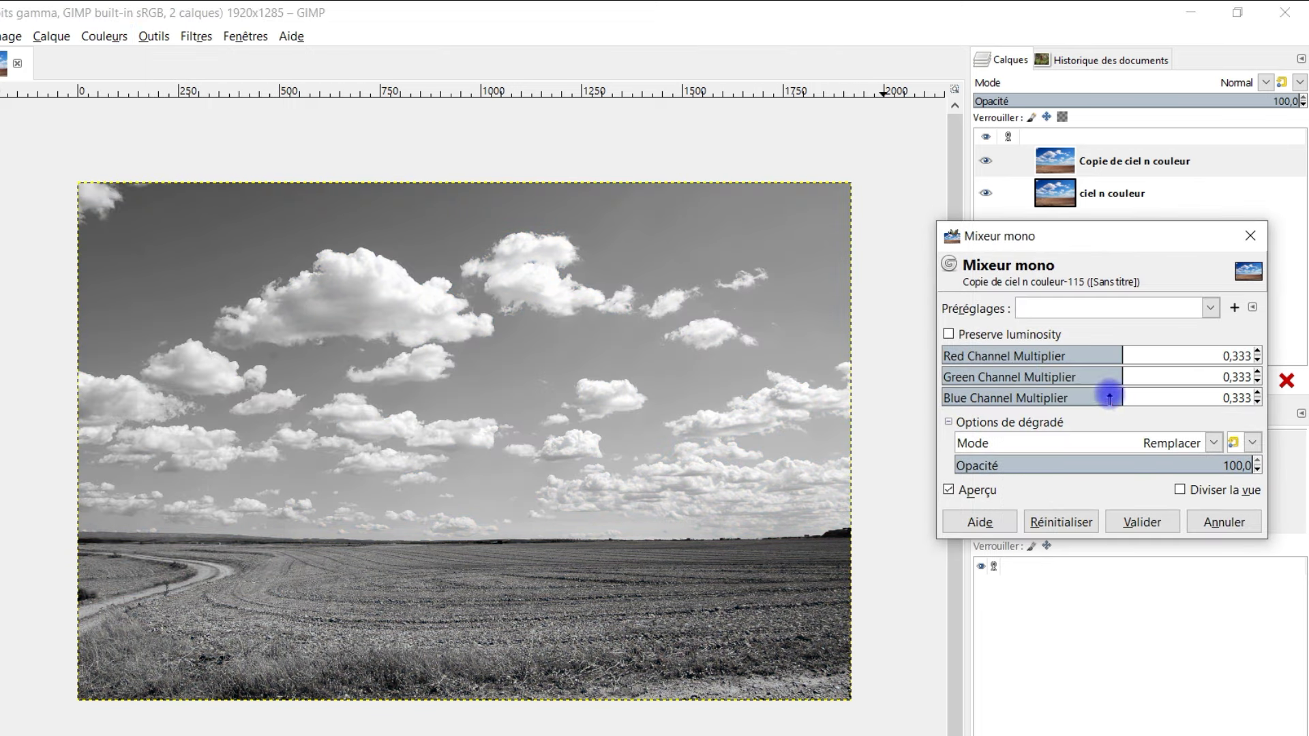
pyautogui.click(1075, 397)
pyautogui.moveTo(1075, 398); pyautogui.dragTo(1102, 397)
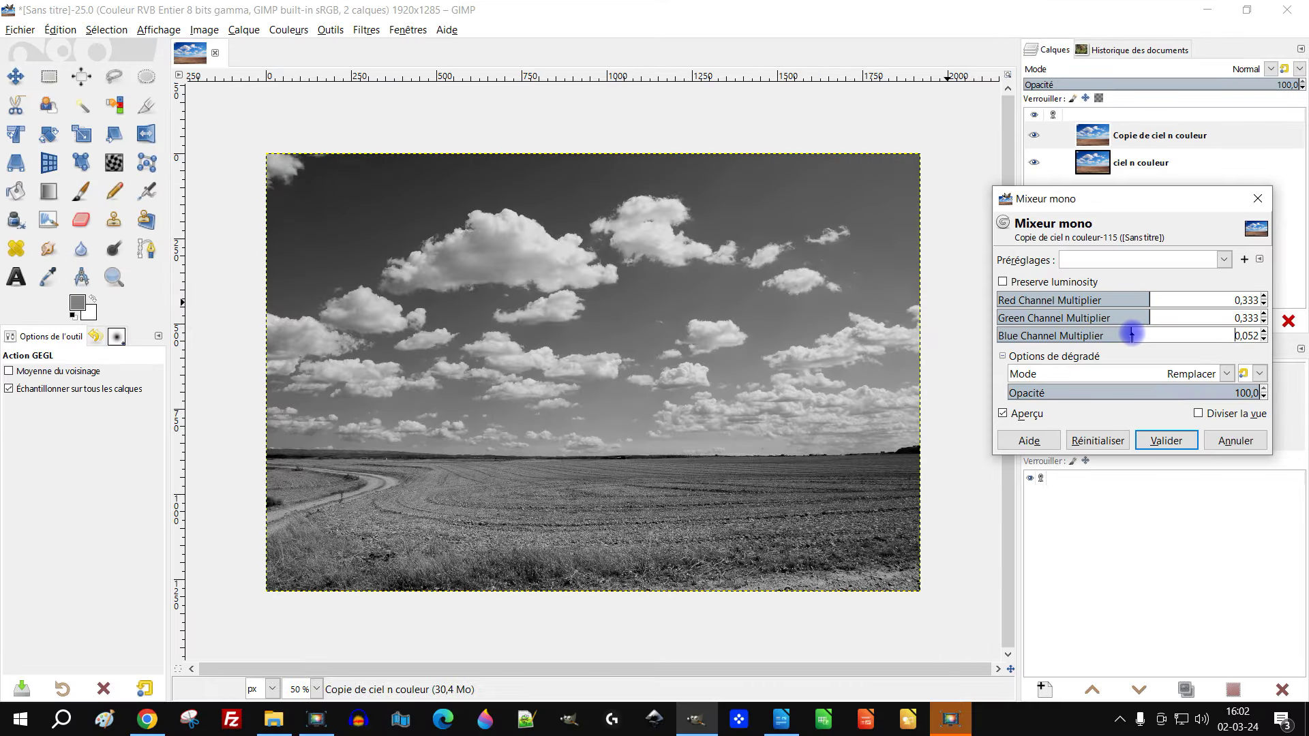
pyautogui.moveTo(1140, 331)
pyautogui.mouseDown()
pyautogui.moveTo(1125, 336)
pyautogui.moveTo(1163, 316)
pyautogui.moveTo(1140, 317)
pyautogui.mouseUp()
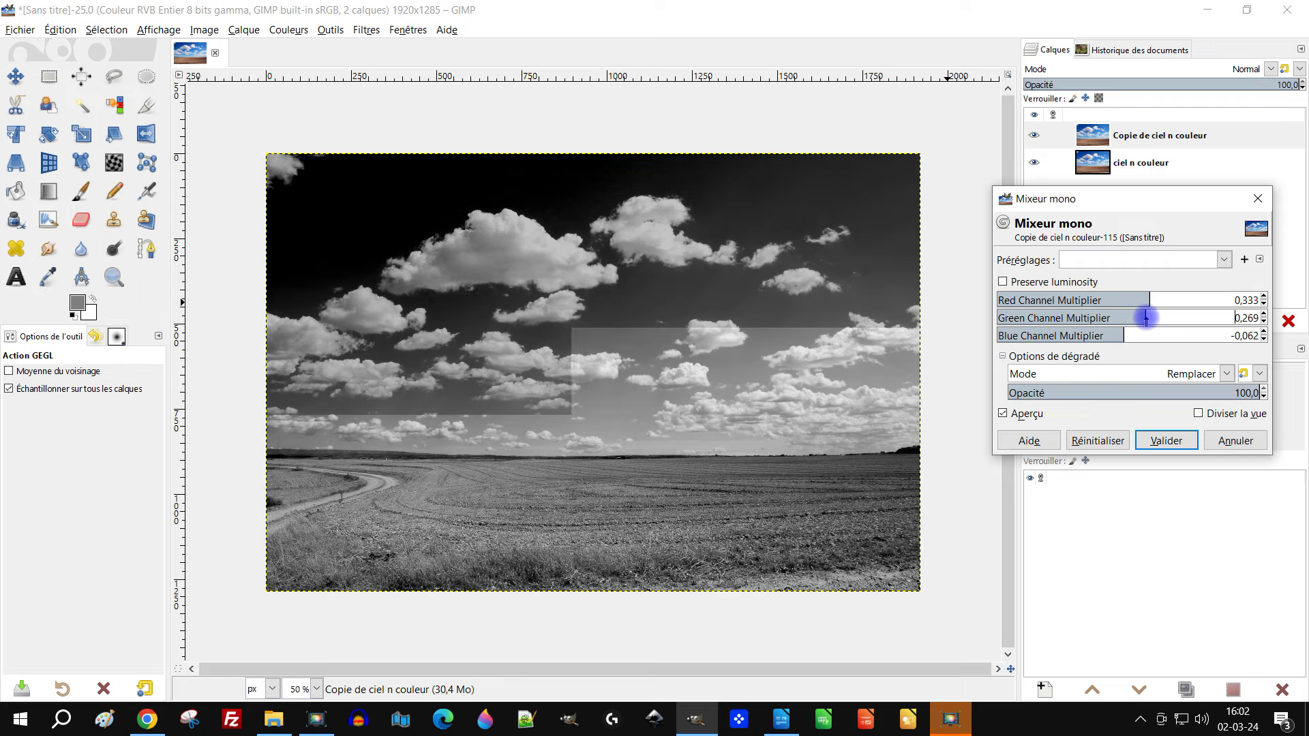
pyautogui.moveTo(1140, 318); pyautogui.dragTo(1194, 299)
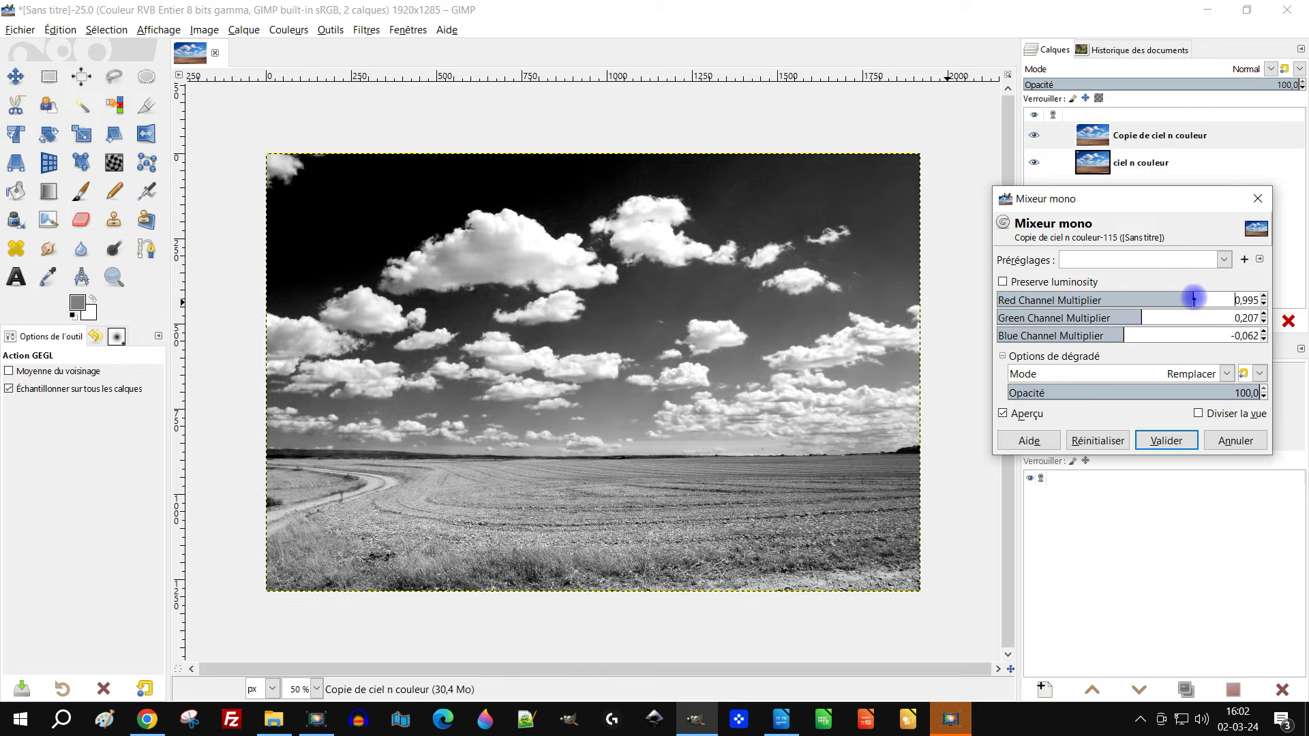
pyautogui.moveTo(1120, 337); pyautogui.dragTo(1138, 318)
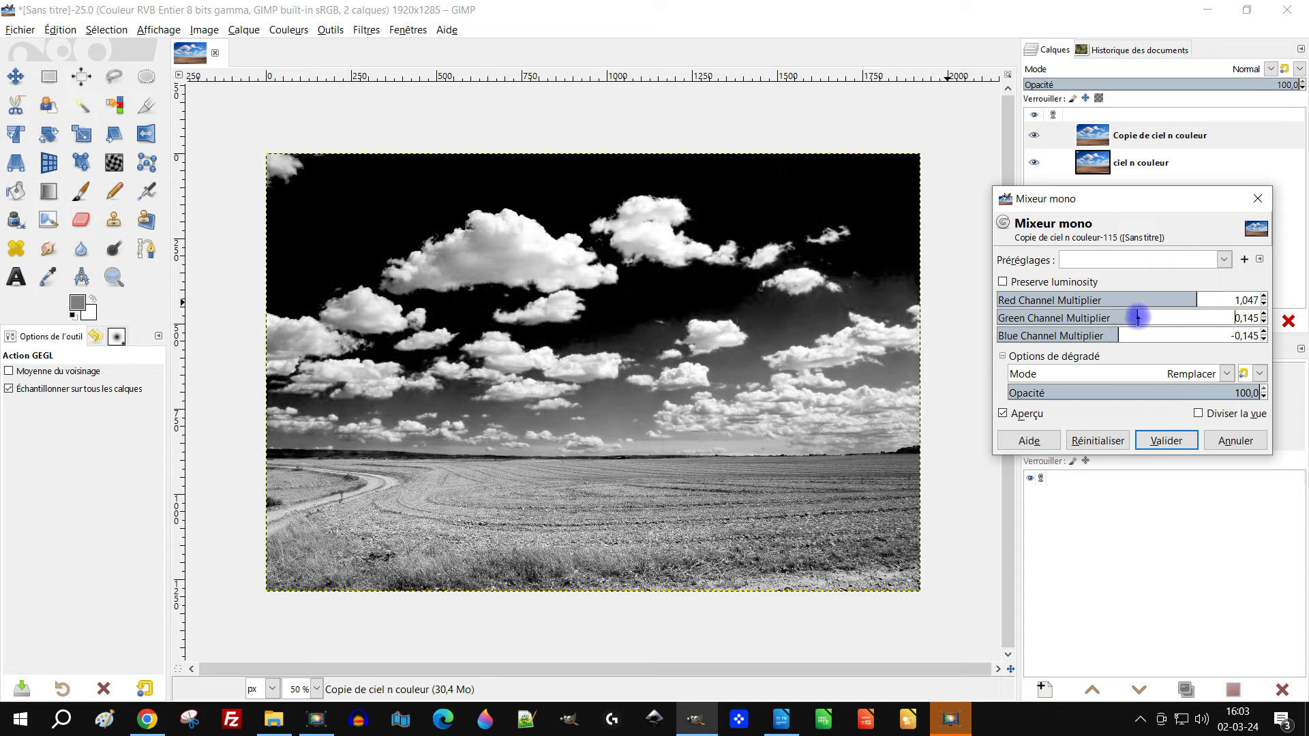
pyautogui.click(1166, 440)
# Rename the black-and-white layer 'mixeur mono' and hide it
pyautogui.click(1180, 140)
pyautogui.write('mi')
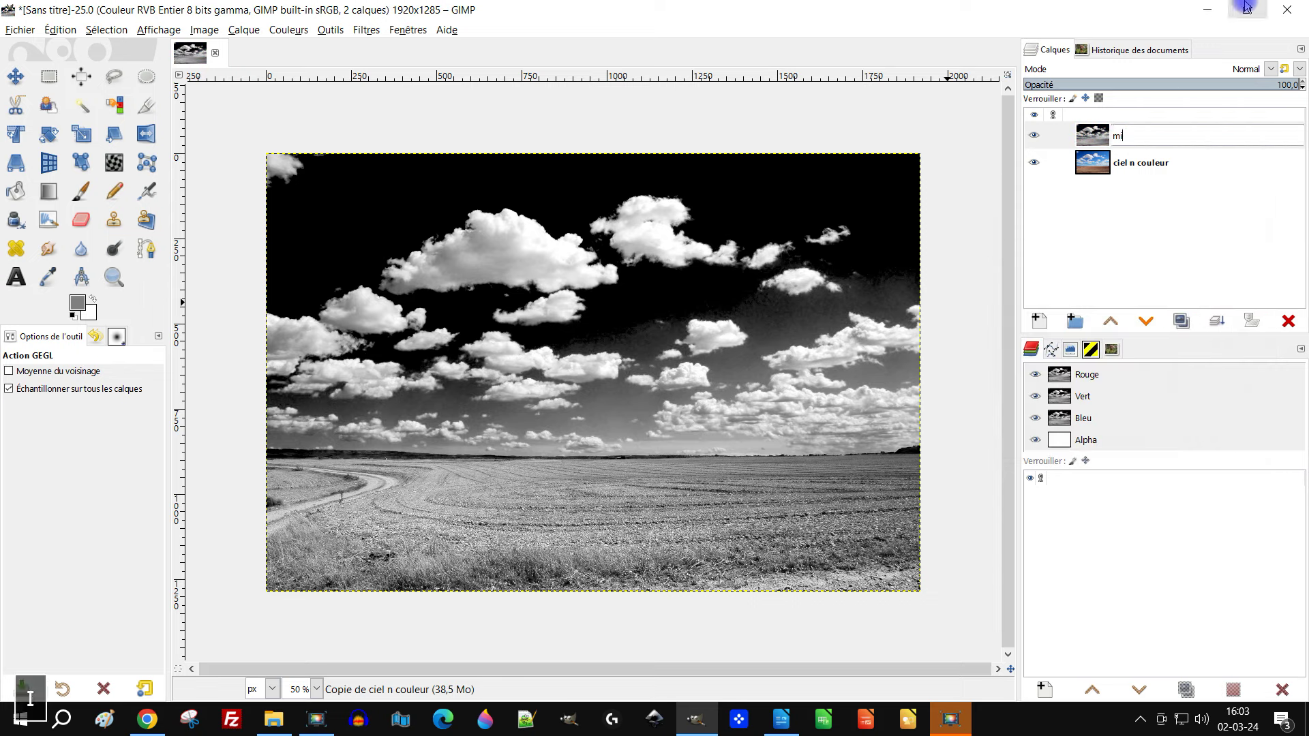
pyautogui.write('xeur m')
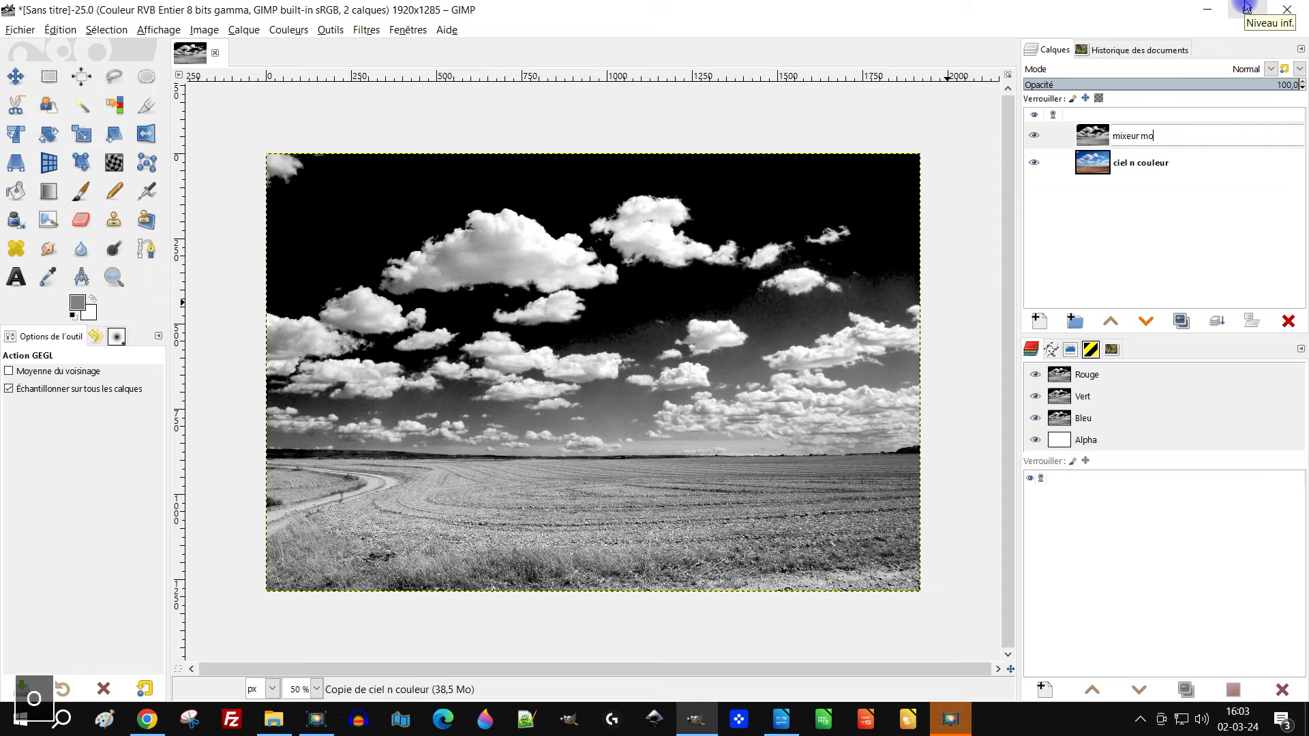
pyautogui.write('o')
pyautogui.press('Return')
pyautogui.click(1034, 135)
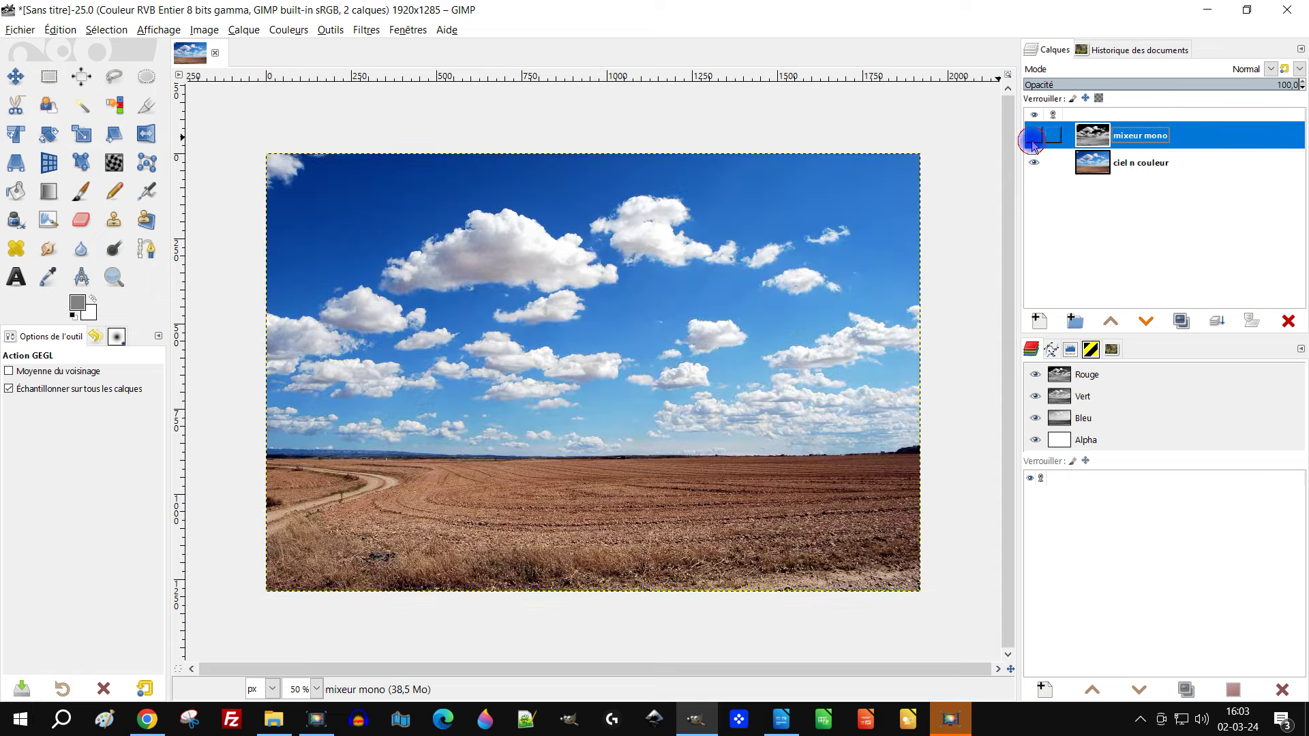
# Duplicate the 'ciel n couleur' layer and name the copy 'g'mic'
pyautogui.click(1089, 169)
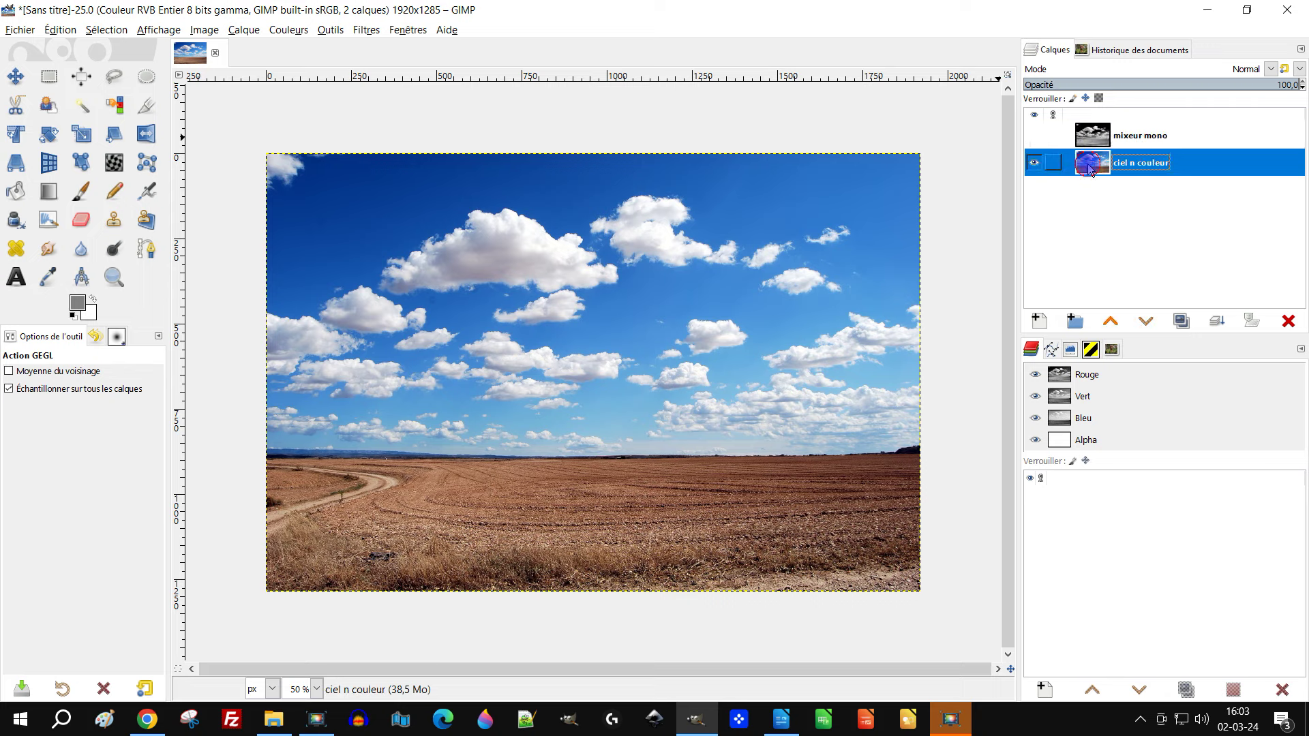
pyautogui.click(1181, 321)
pyautogui.doubleClick(1150, 162)
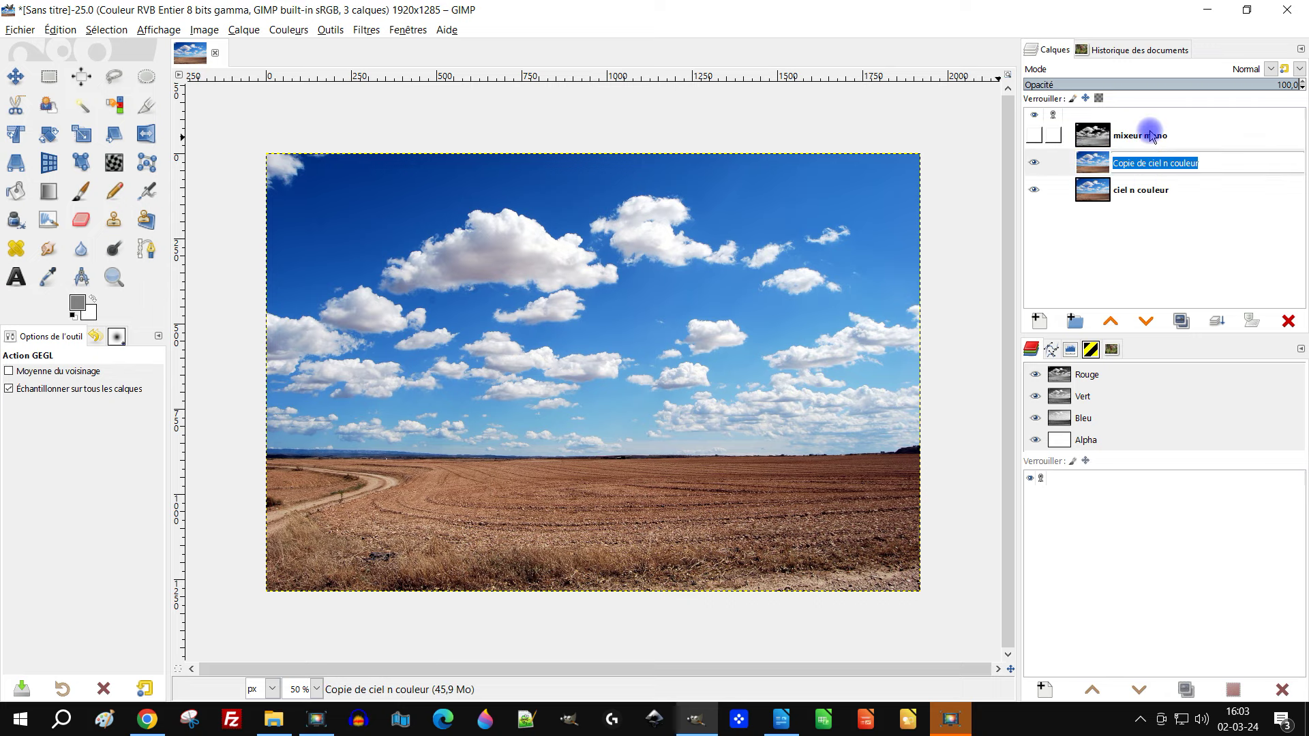
pyautogui.write("g'mic")
pyautogui.press('Return')
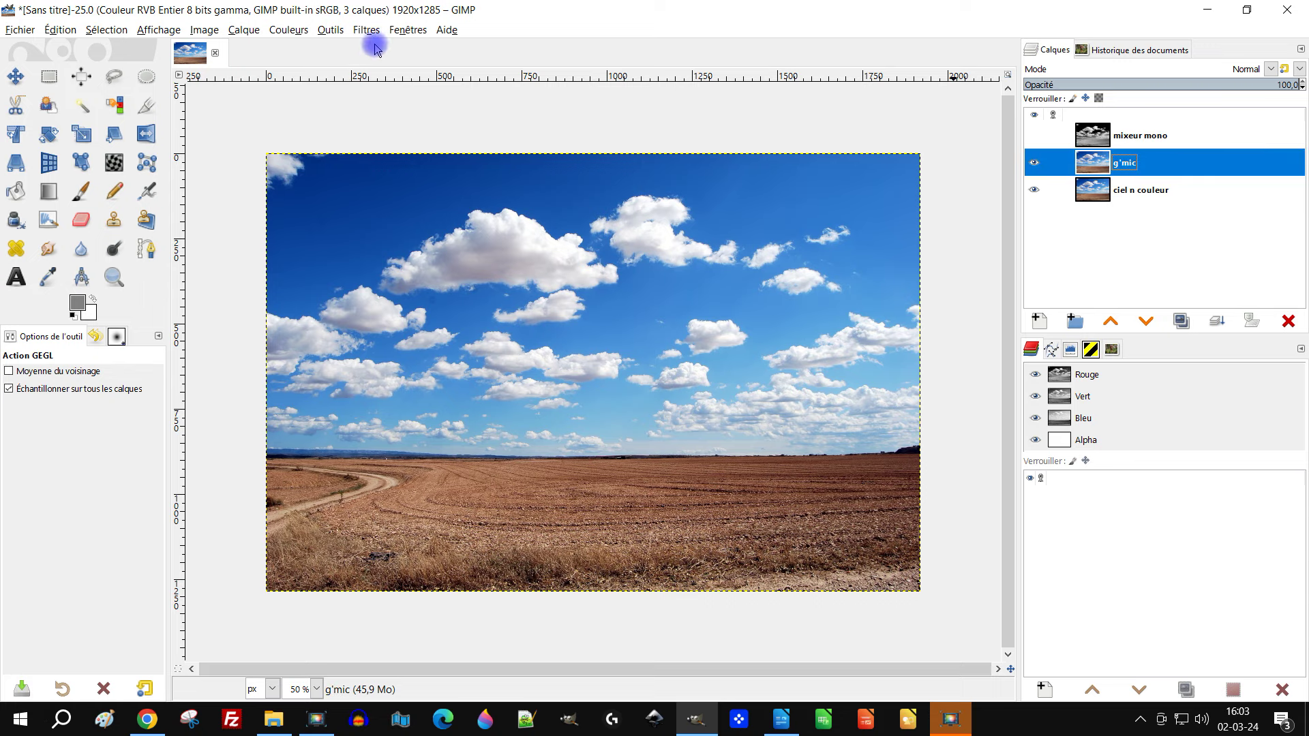
pyautogui.click(341, 30)
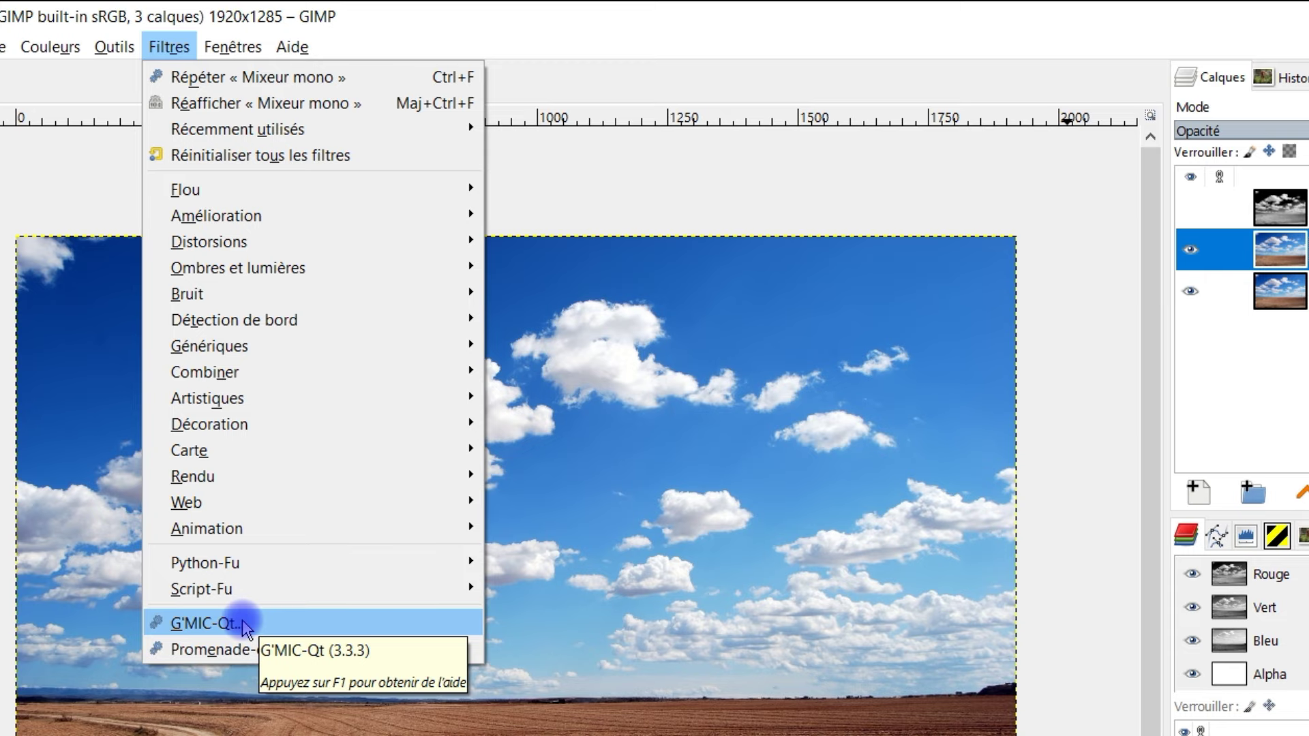
# Launch G'MIC-Qt and select the Black & White filter to preview the g'mic layer
pyautogui.click(244, 624)
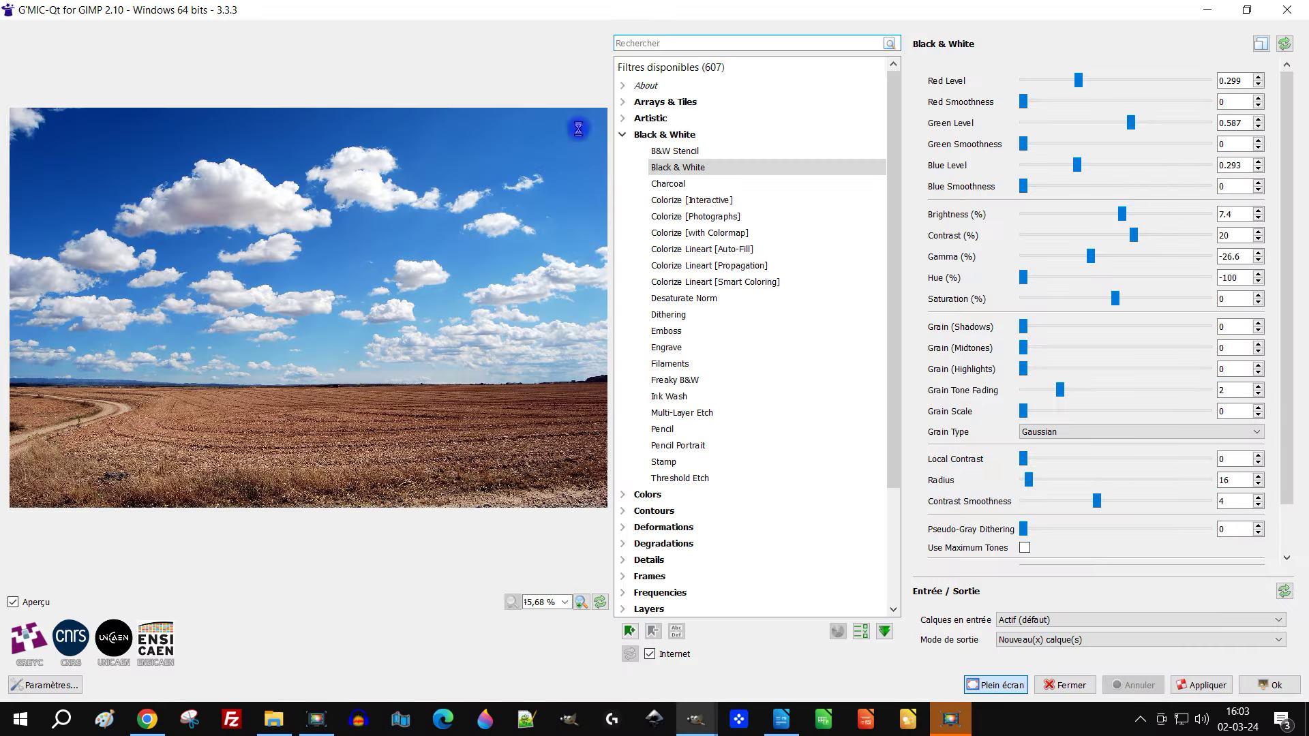
pyautogui.click(628, 134)
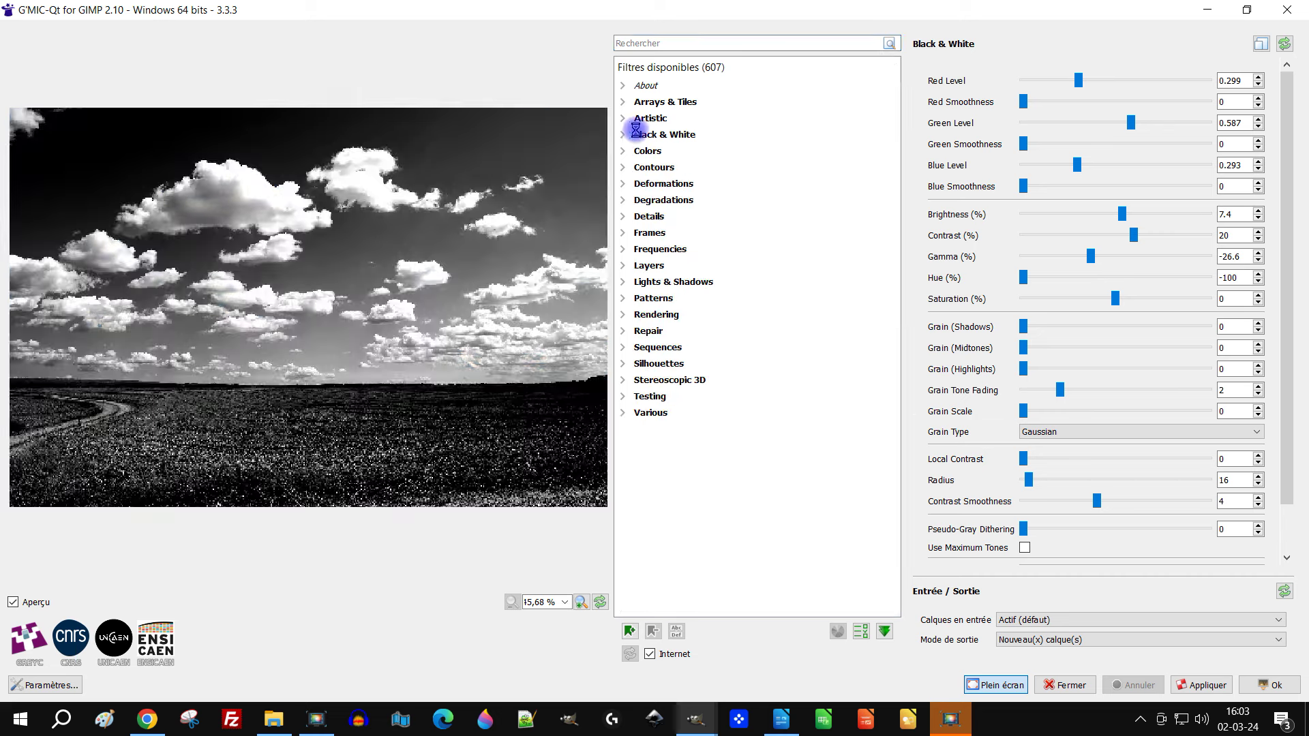
pyautogui.click(626, 133)
pyautogui.click(676, 42)
pyautogui.click(689, 172)
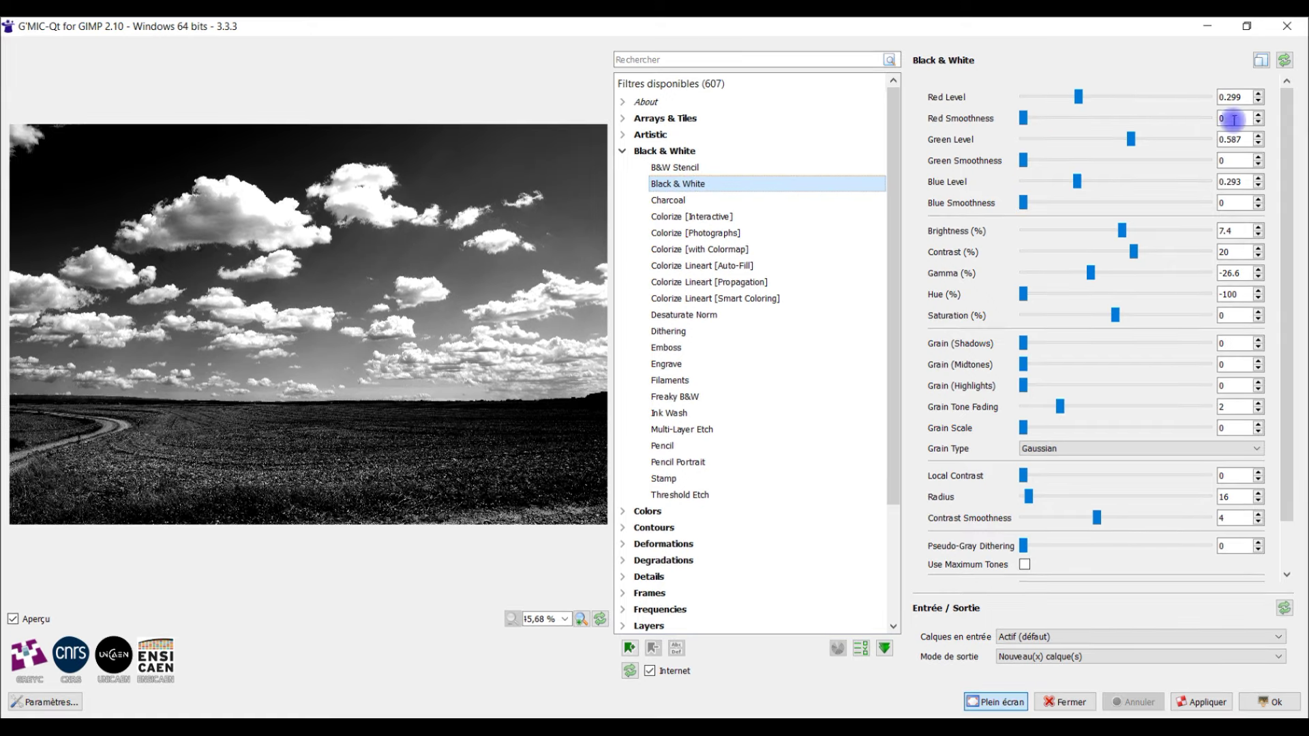
# Reset the Black & White parameters, then set contrast 23.8 and brightness -3.8
pyautogui.click(1286, 62)
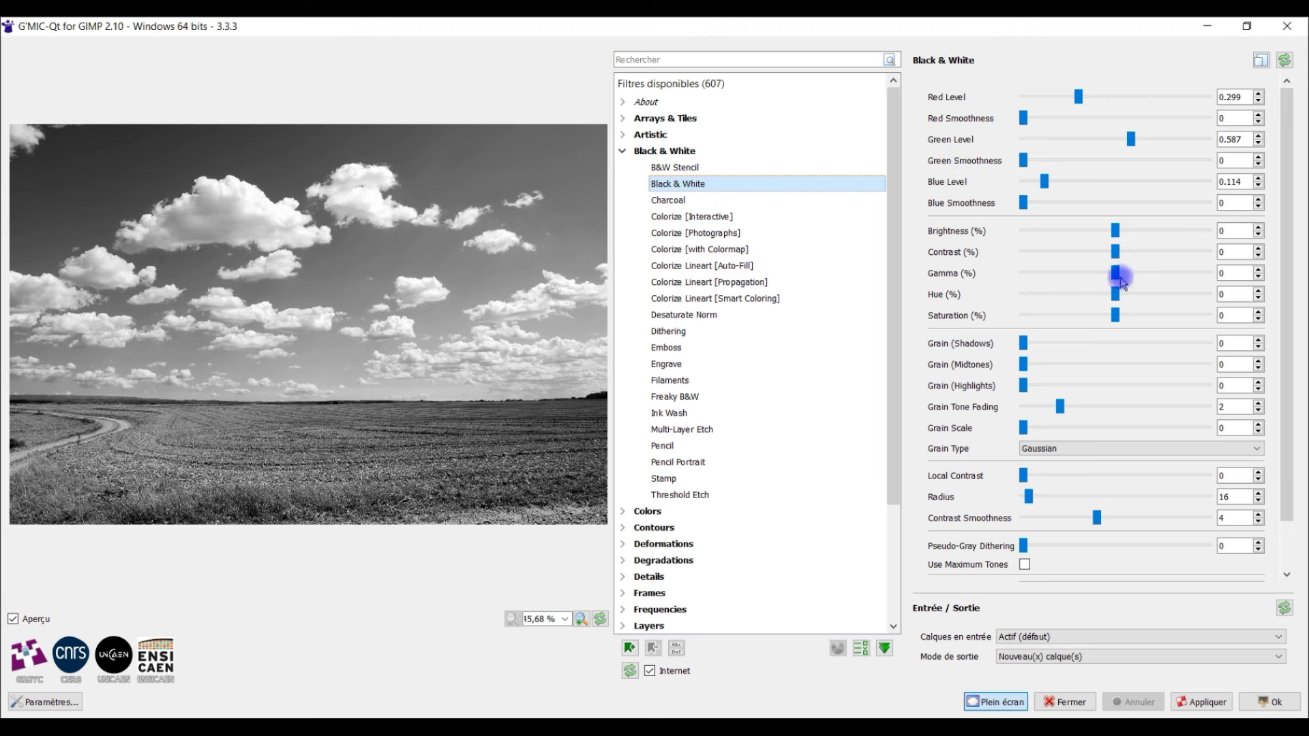
pyautogui.moveTo(1116, 252); pyautogui.dragTo(1141, 255)
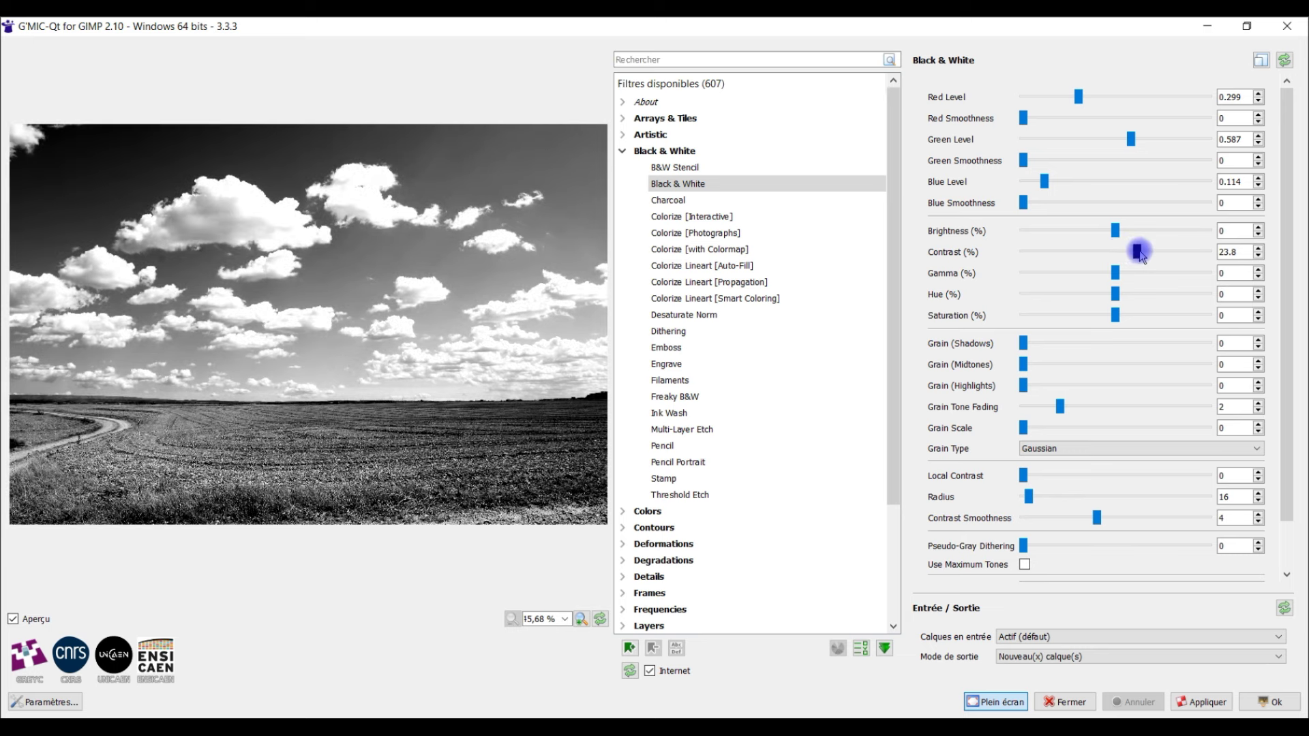
pyautogui.moveTo(1119, 237); pyautogui.dragTo(1117, 229)
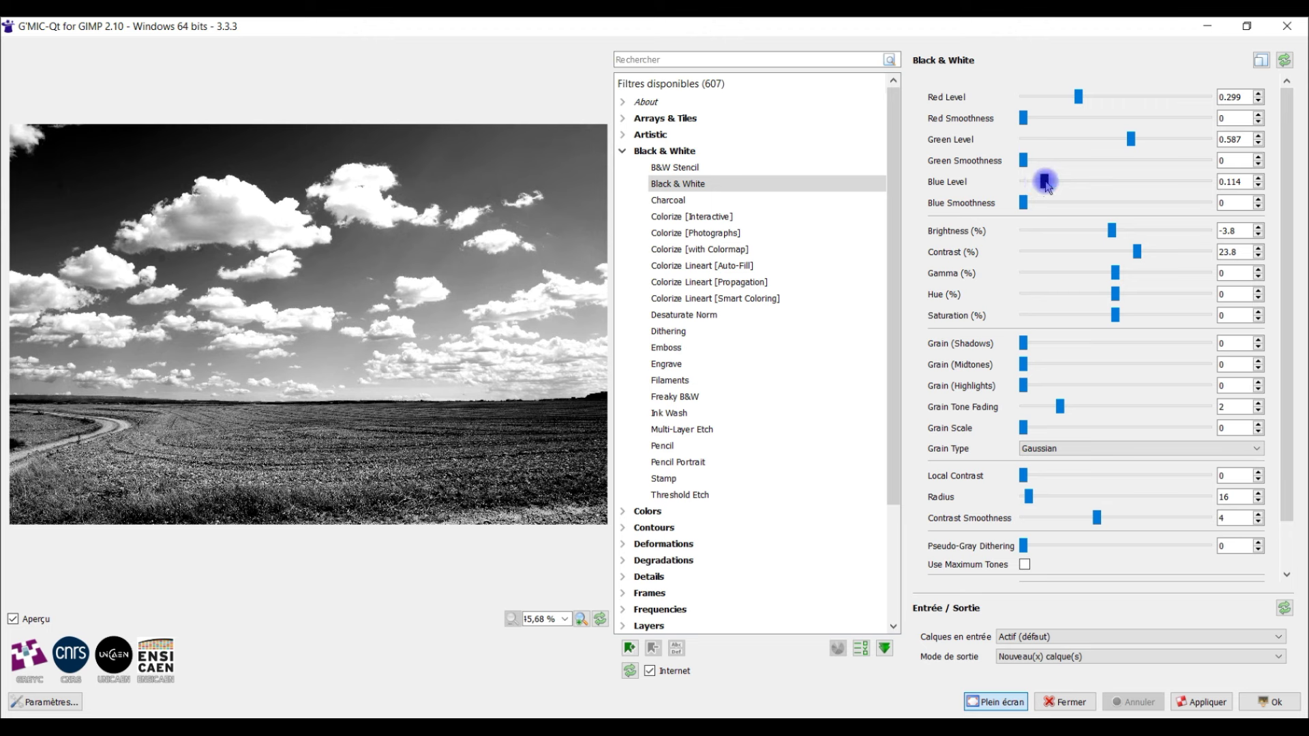
# Lower blue level to 0.033, green level to 0.089 and gamma to -14
pyautogui.moveTo(1045, 182); pyautogui.dragTo(1032, 183)
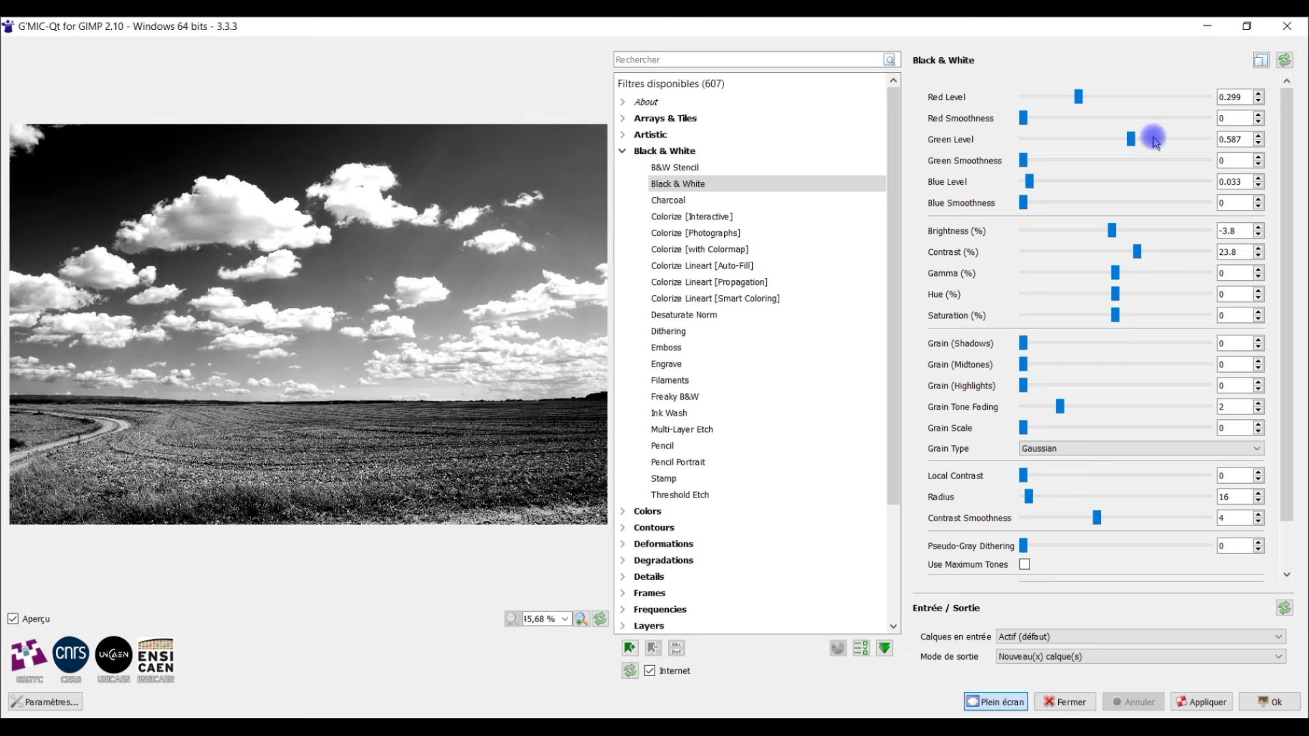
pyautogui.moveTo(1131, 140); pyautogui.dragTo(1080, 142)
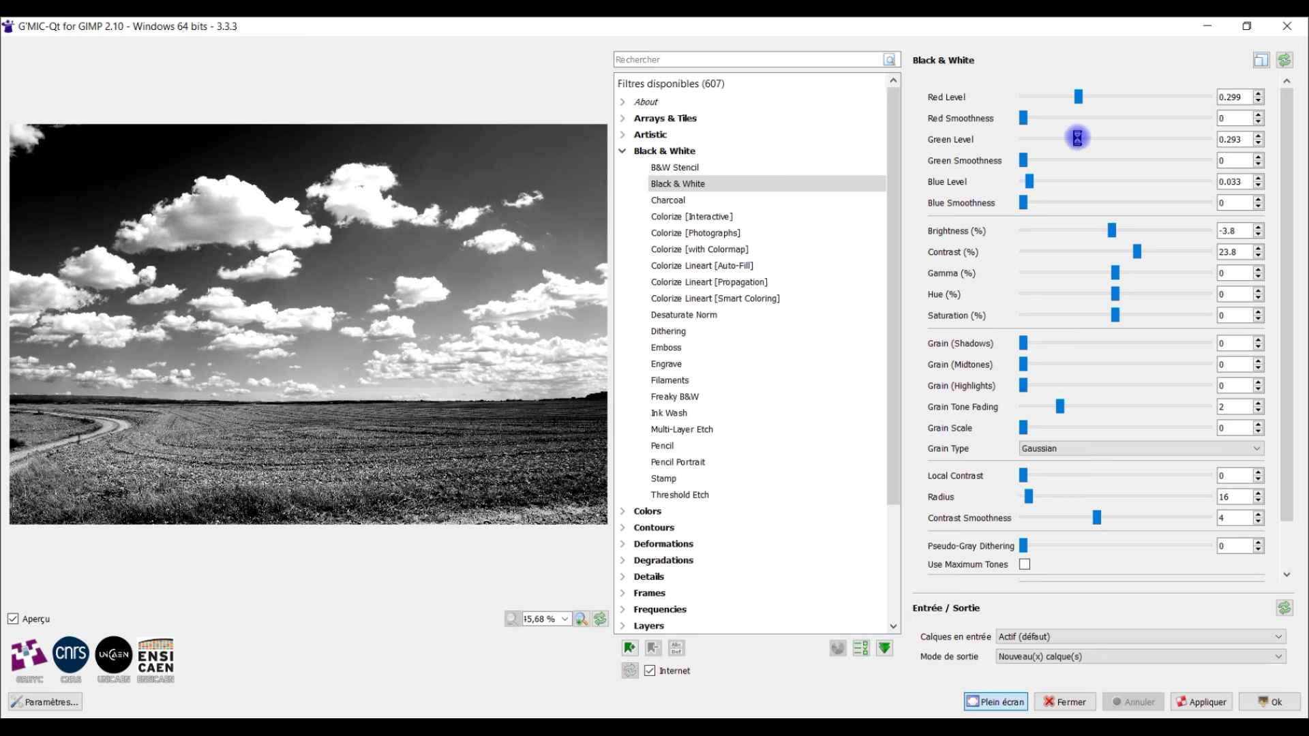
pyautogui.moveTo(1076, 140); pyautogui.dragTo(1050, 140)
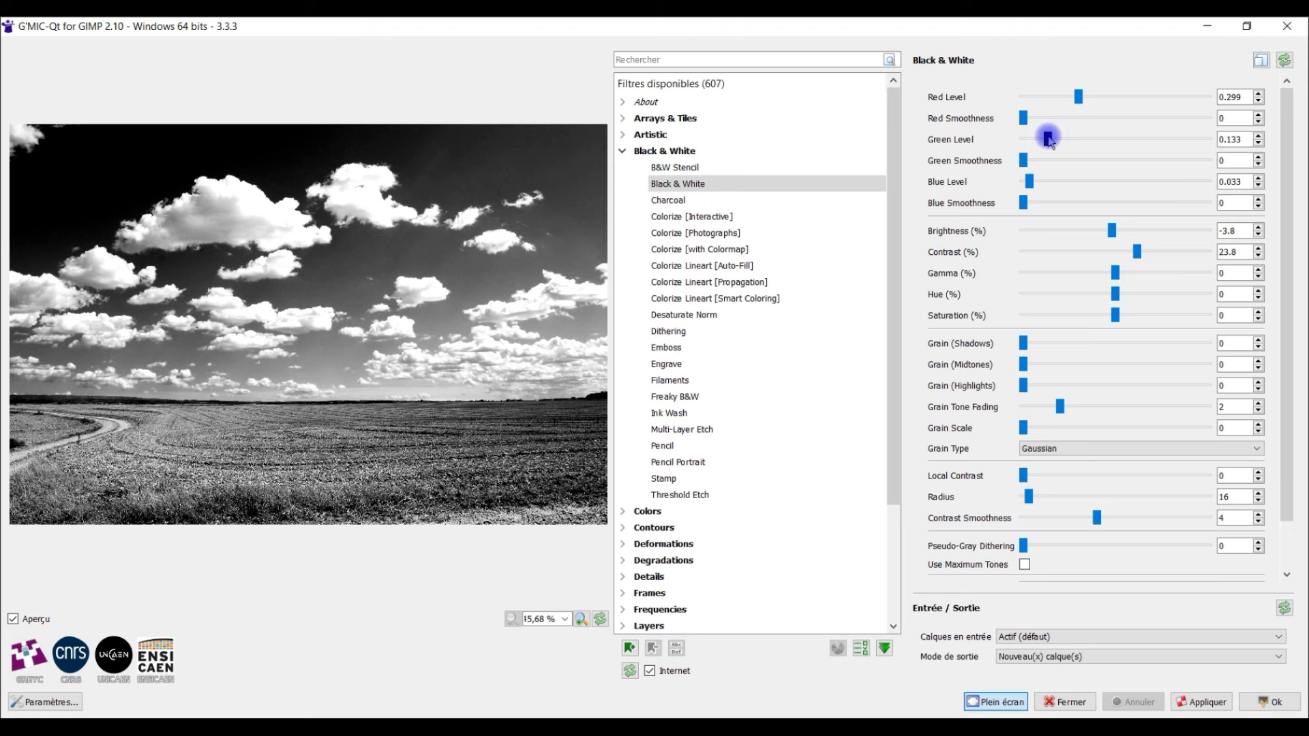
pyautogui.moveTo(1048, 139); pyautogui.dragTo(1040, 139)
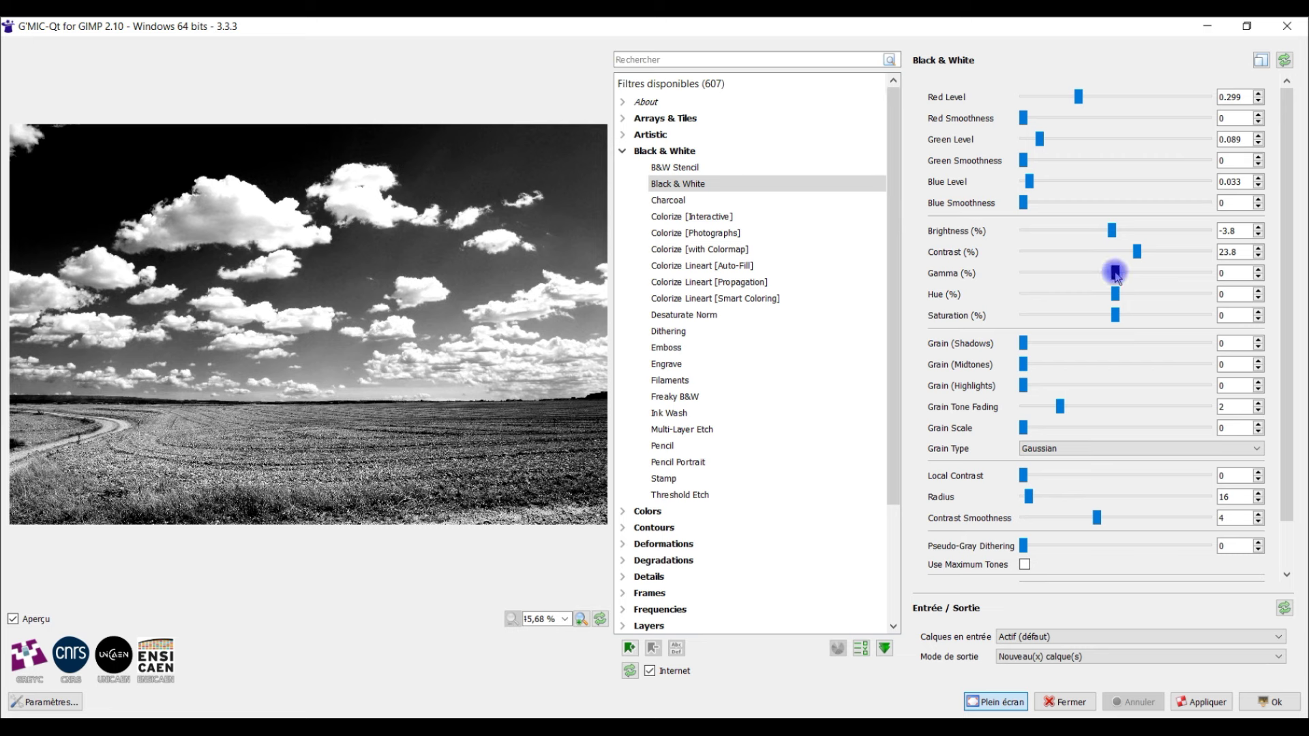
pyautogui.moveTo(1116, 275); pyautogui.dragTo(1109, 275)
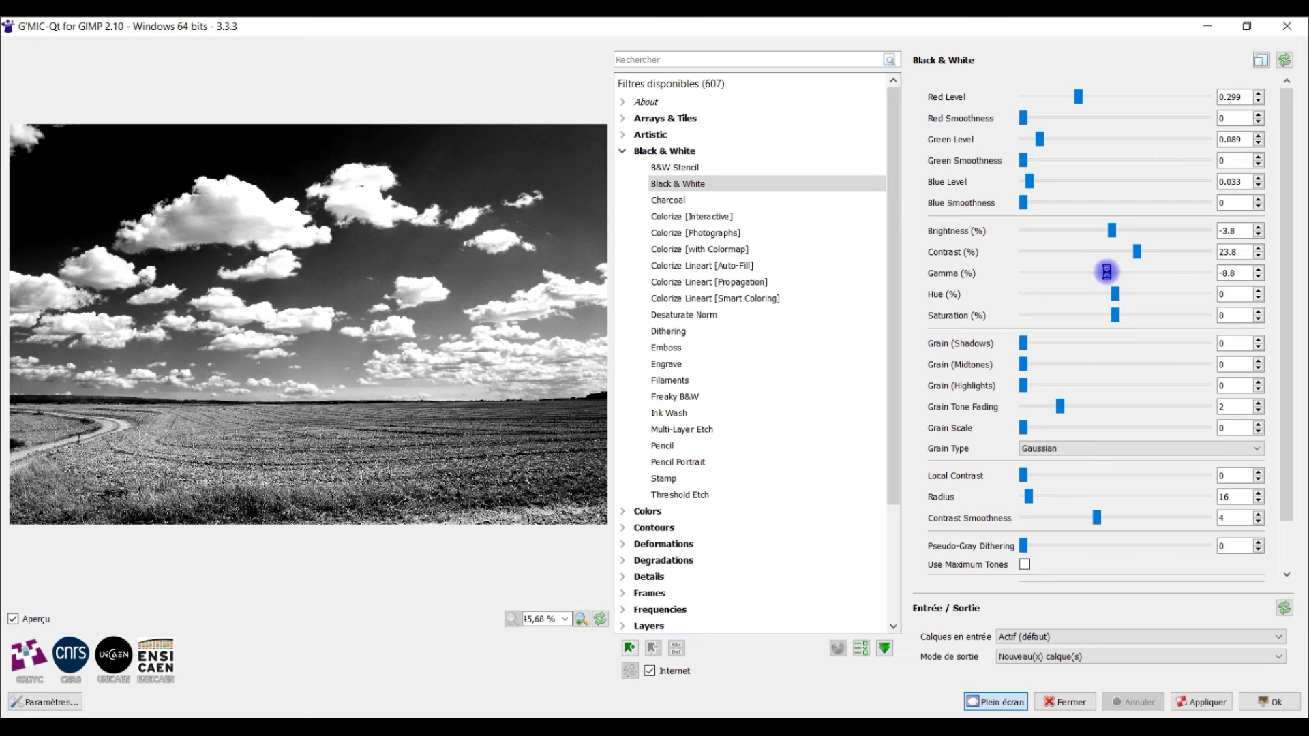
pyautogui.moveTo(1108, 276); pyautogui.dragTo(1105, 276)
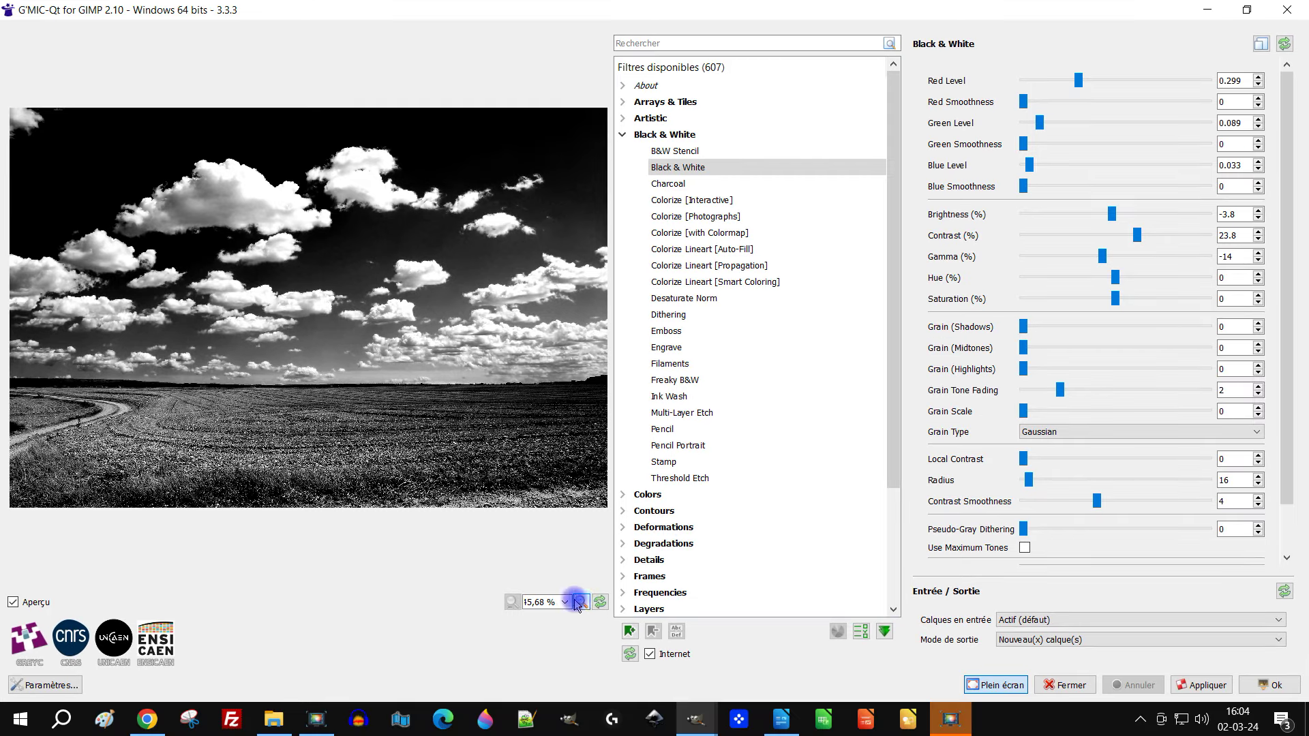
pyautogui.click(565, 602)
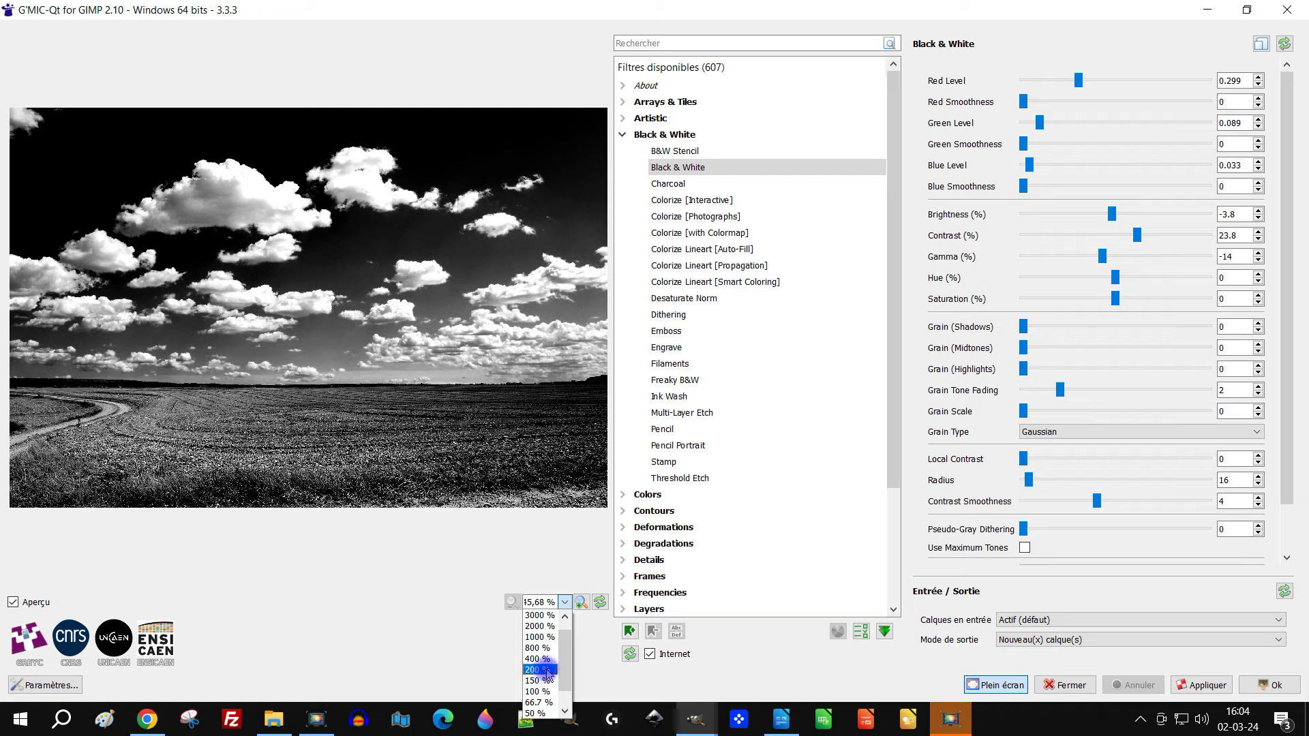
# Zoom the preview to 200% on the sky and set gamma to -18.6
pyautogui.click(540, 669)
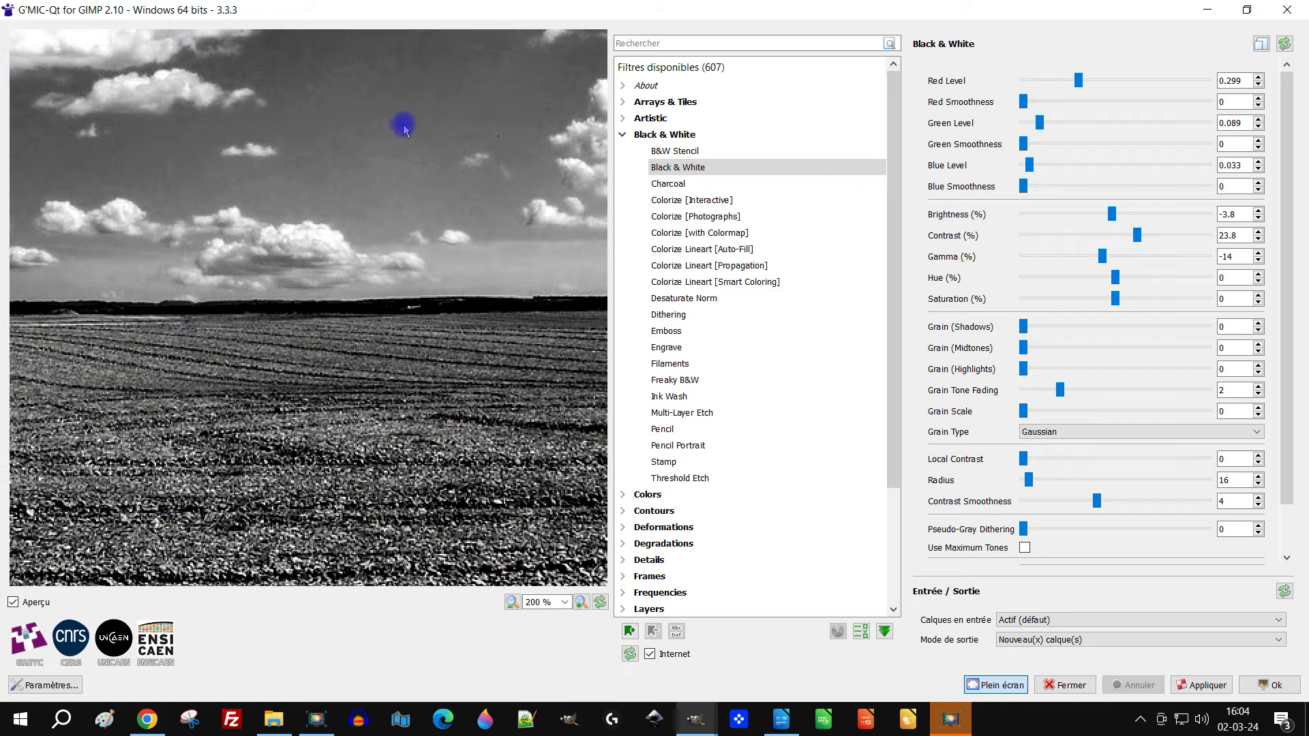
pyautogui.moveTo(403, 124); pyautogui.dragTo(447, 414)
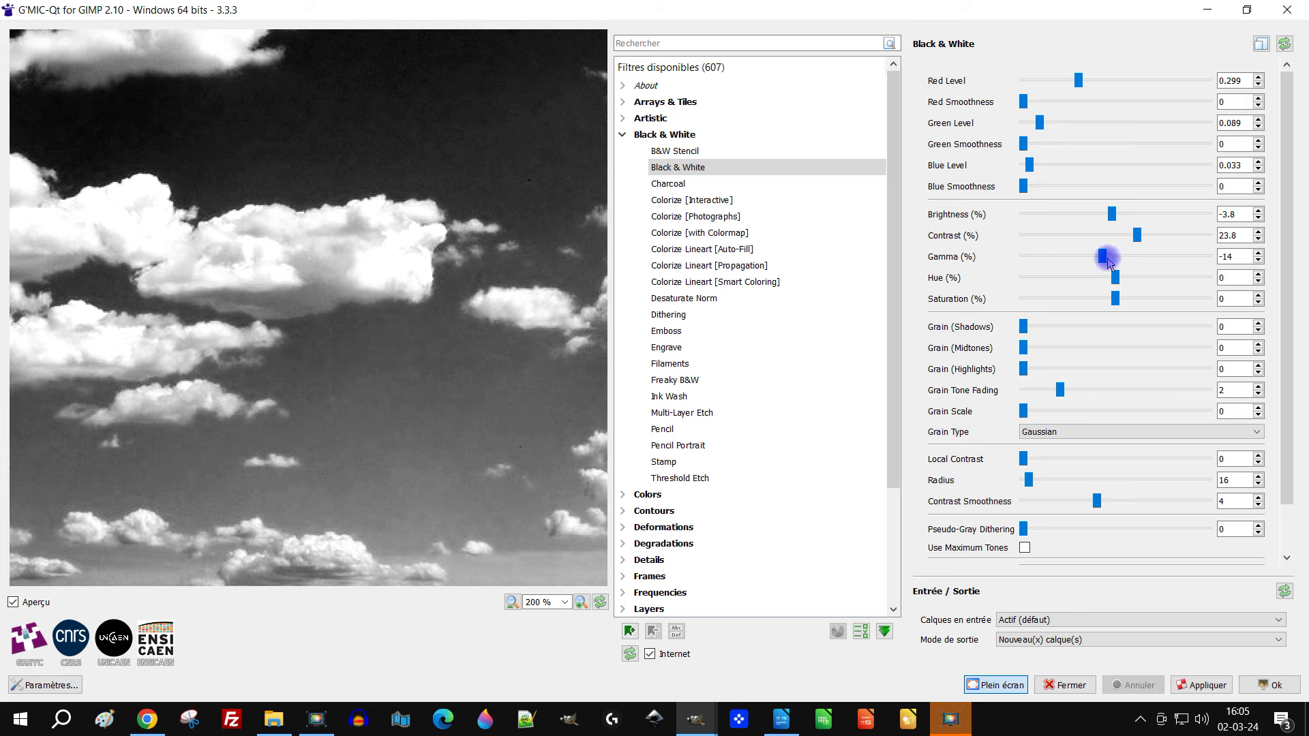
pyautogui.moveTo(1105, 261); pyautogui.dragTo(1112, 262)
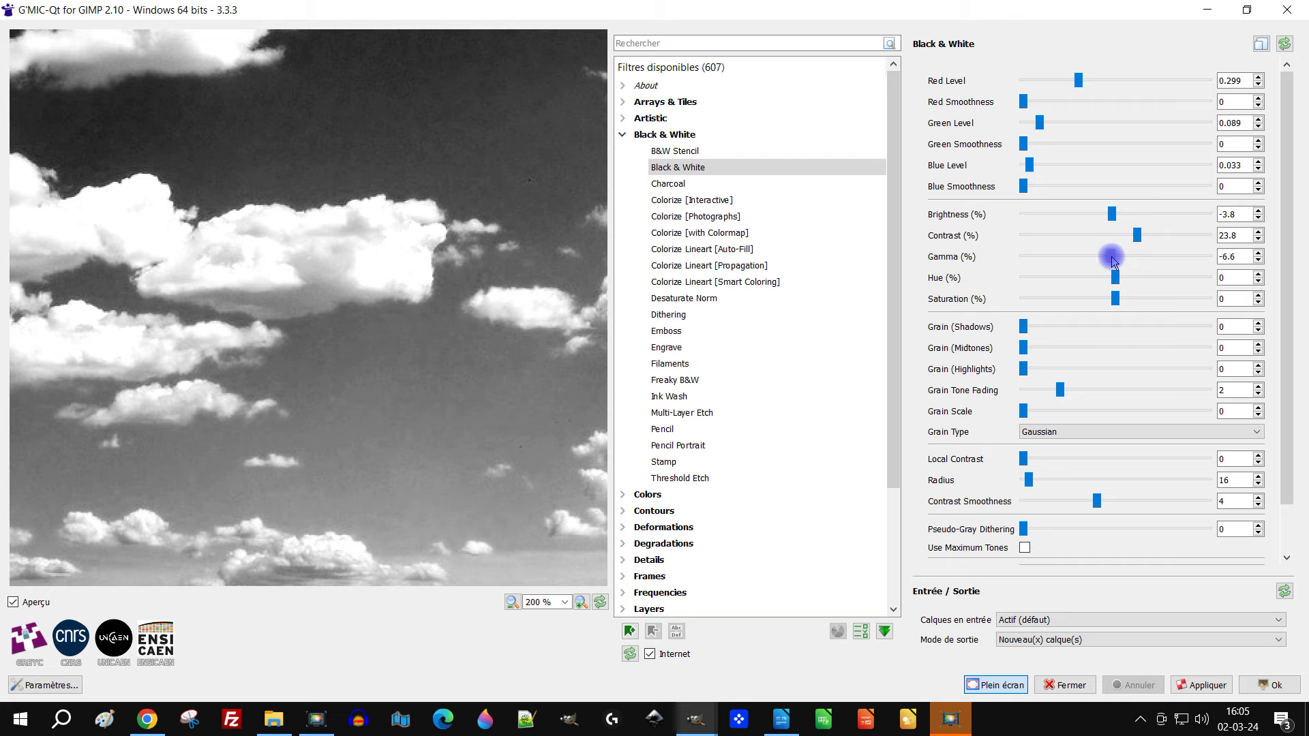
pyautogui.moveTo(1112, 260); pyautogui.dragTo(1102, 260)
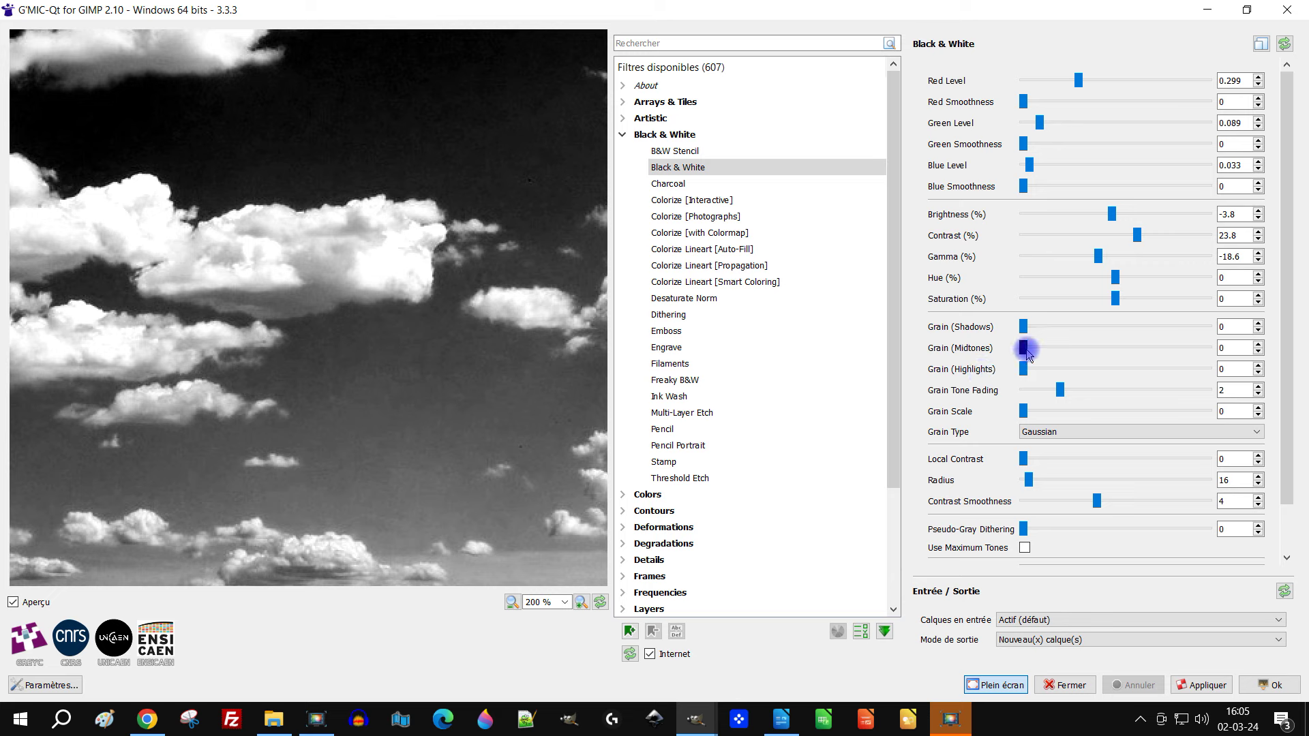
# Experiment with shadow and midtone grain, then set the grain type to Gaussian
pyautogui.moveTo(1027, 354); pyautogui.dragTo(1041, 352)
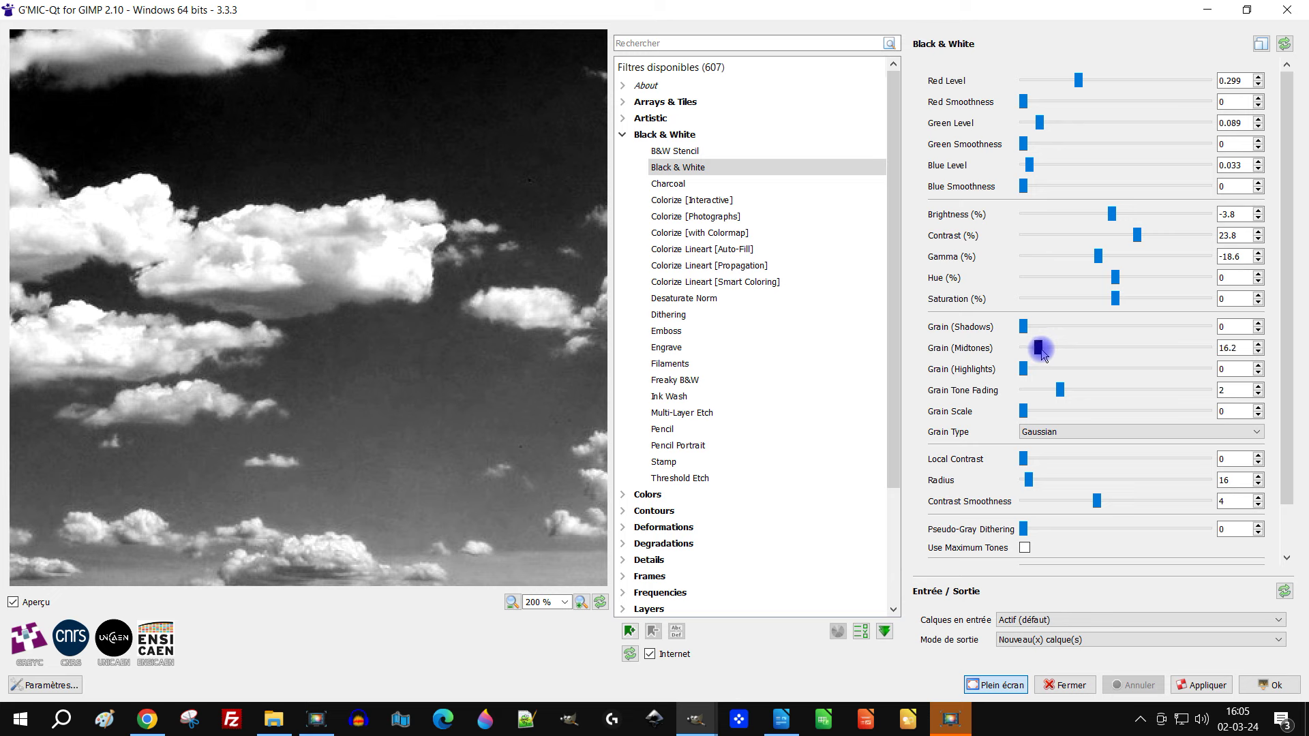
pyautogui.moveTo(1041, 352); pyautogui.dragTo(1025, 326)
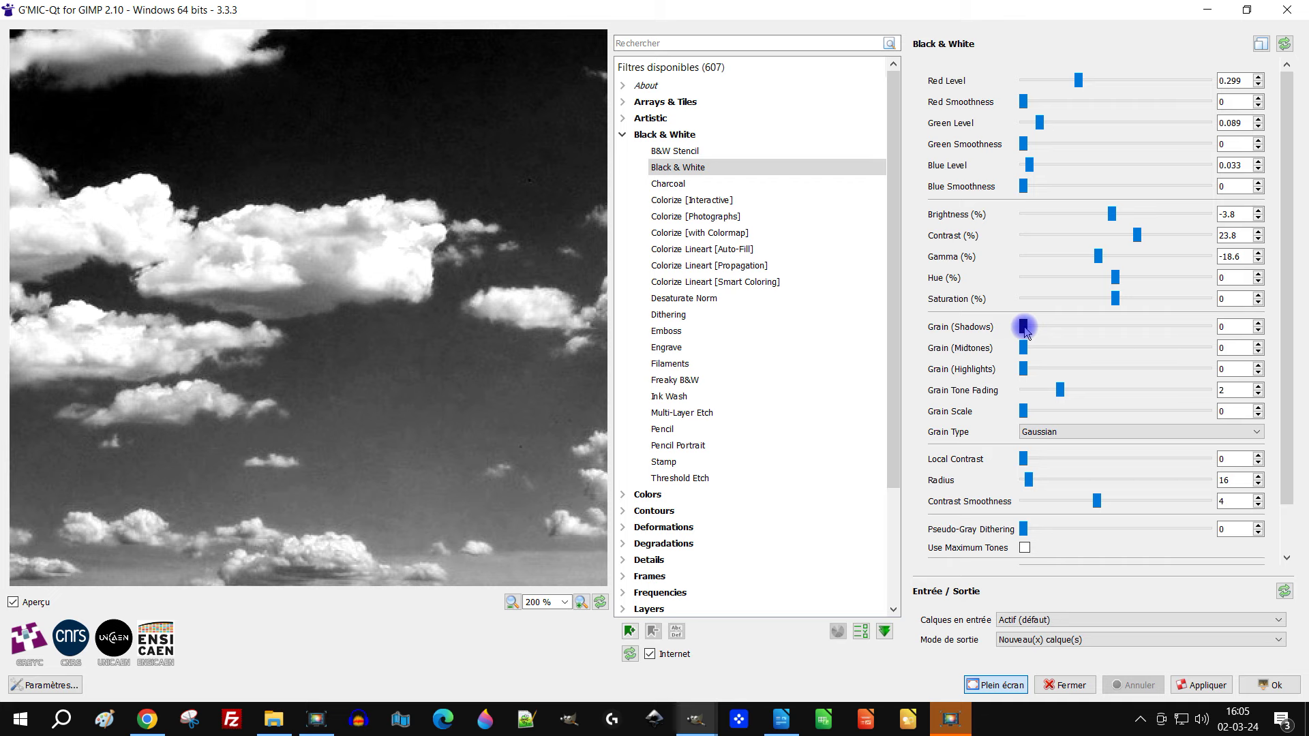
pyautogui.moveTo(1026, 330); pyautogui.dragTo(1041, 333)
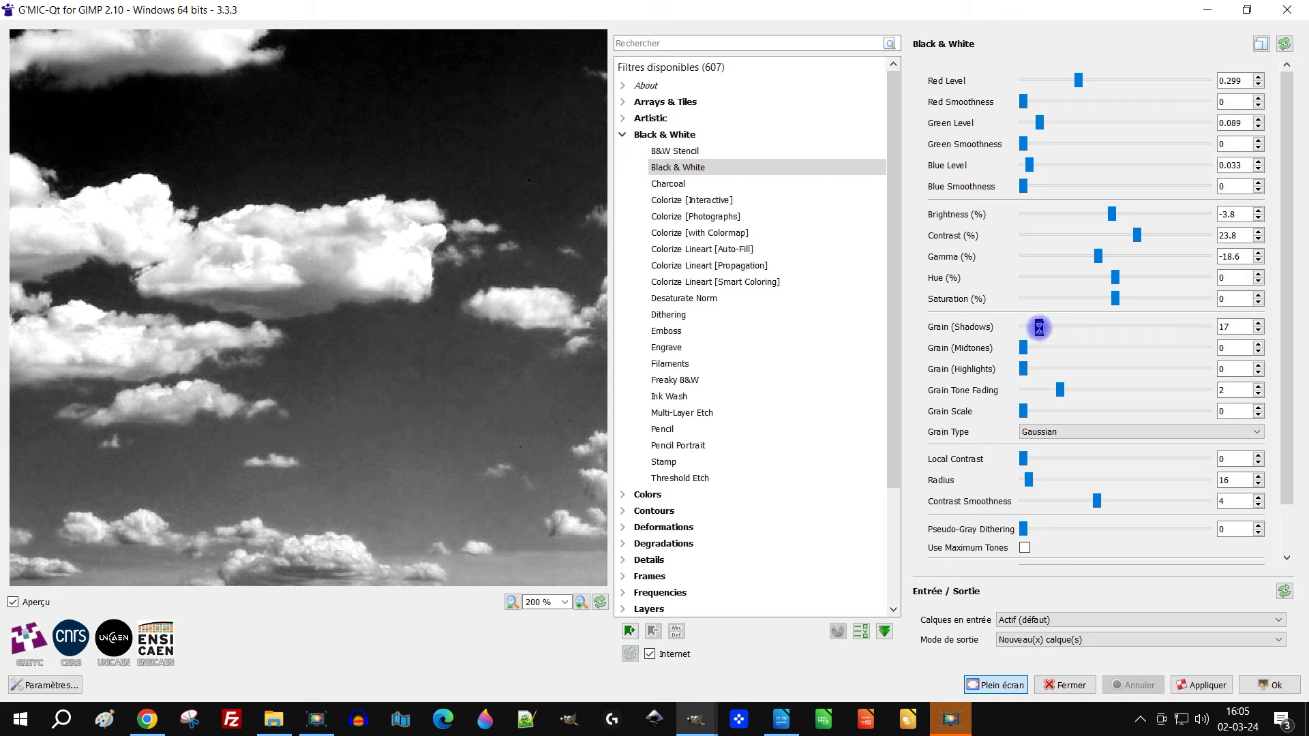
pyautogui.moveTo(1041, 331); pyautogui.dragTo(1066, 328)
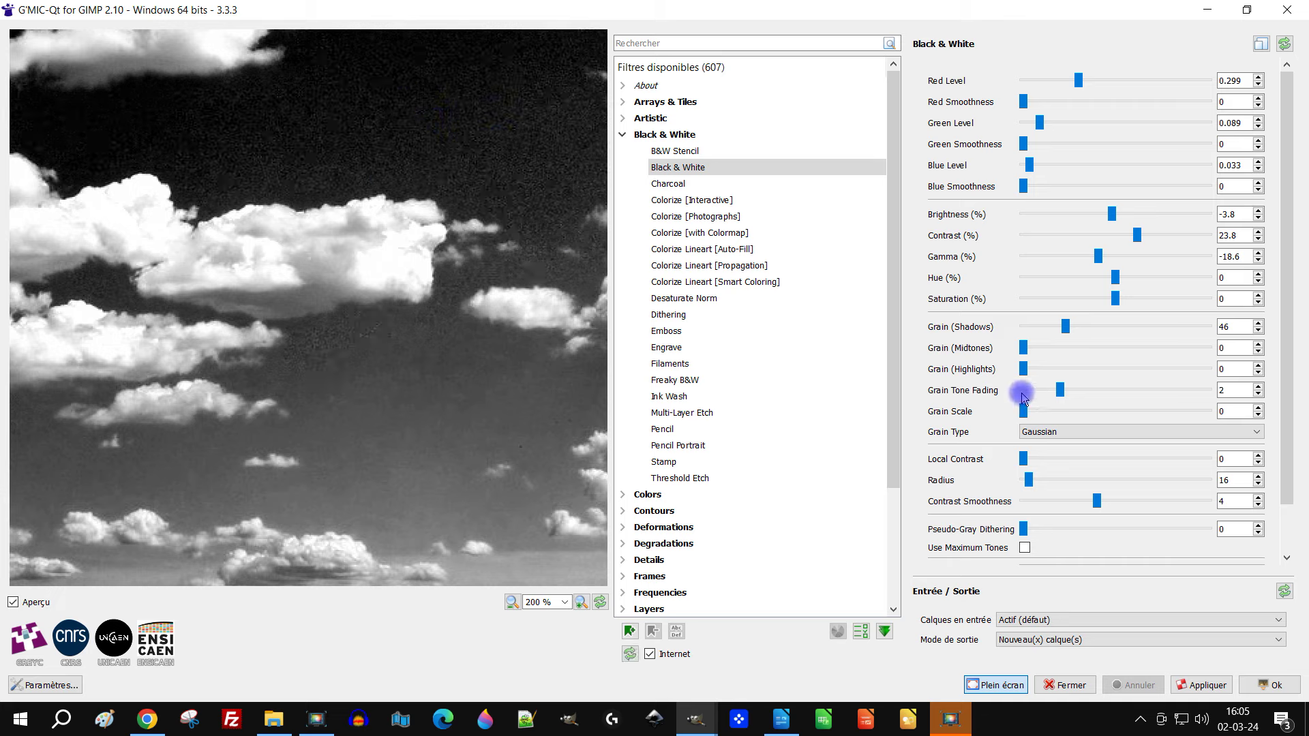
pyautogui.click(1050, 435)
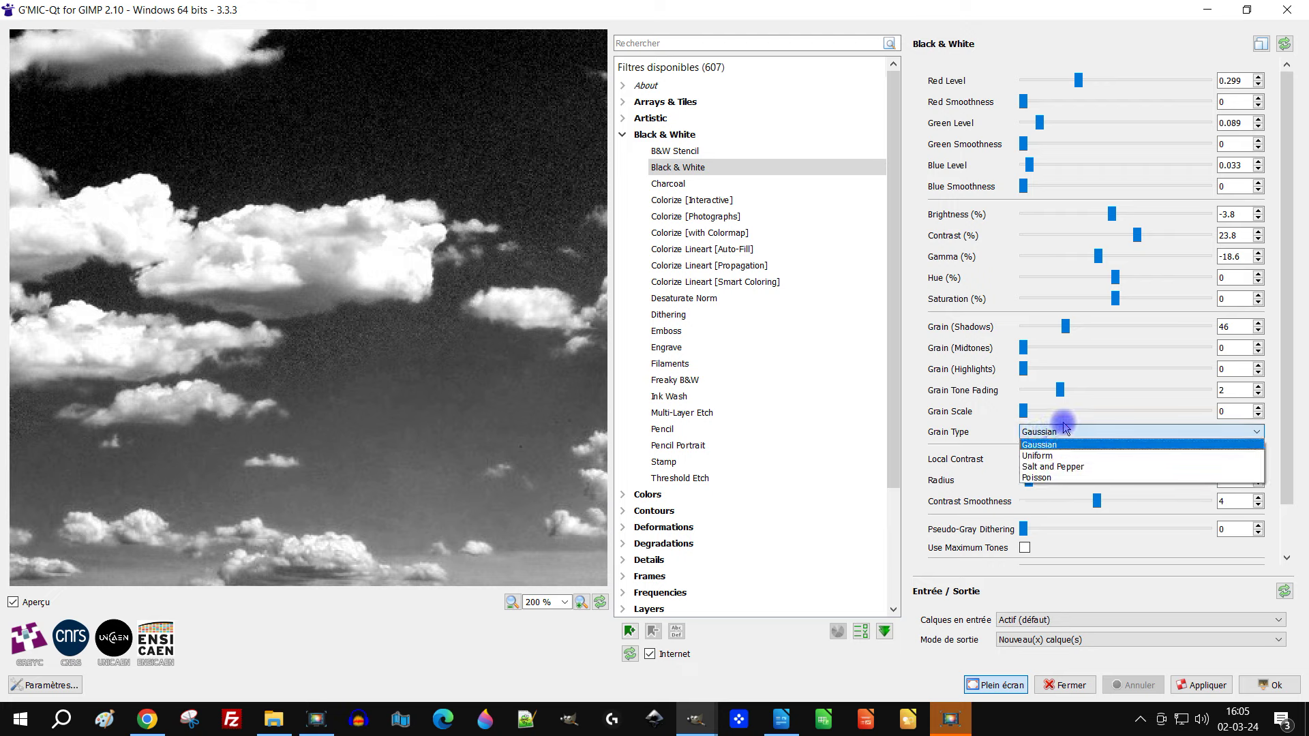
pyautogui.click(1046, 456)
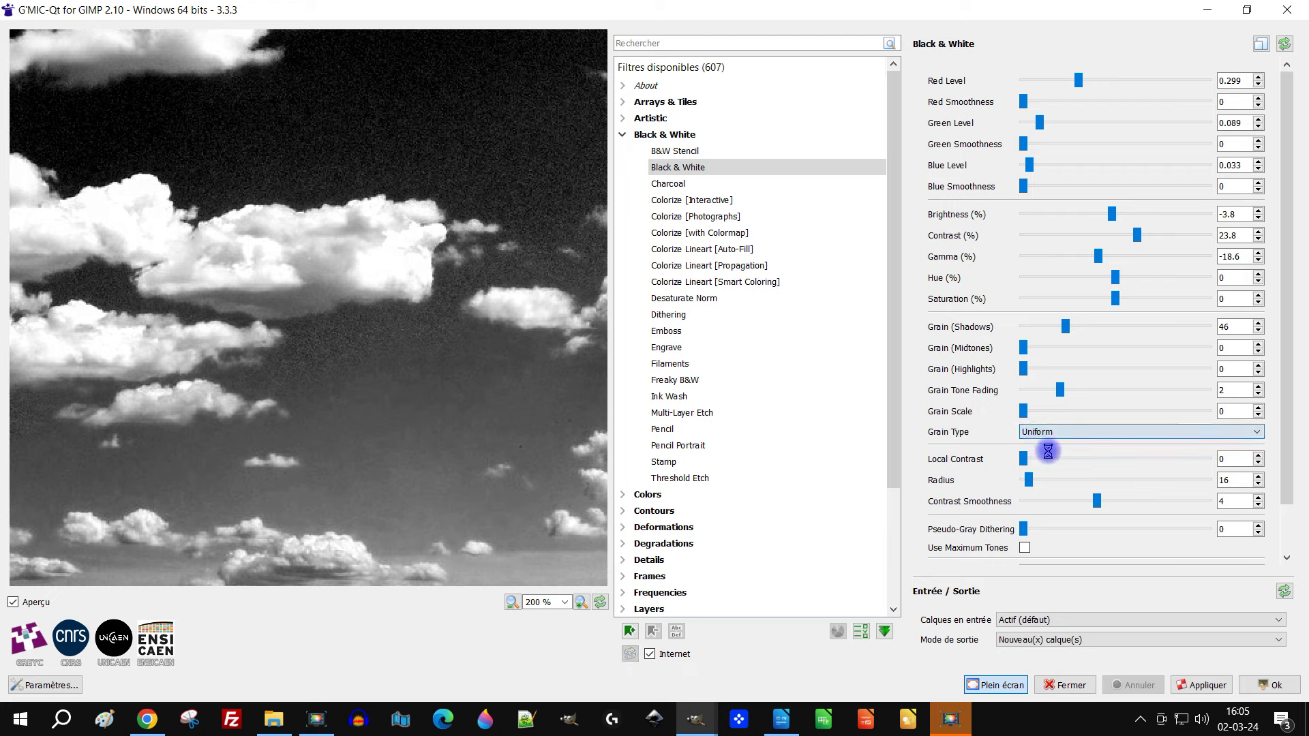
pyautogui.click(1045, 432)
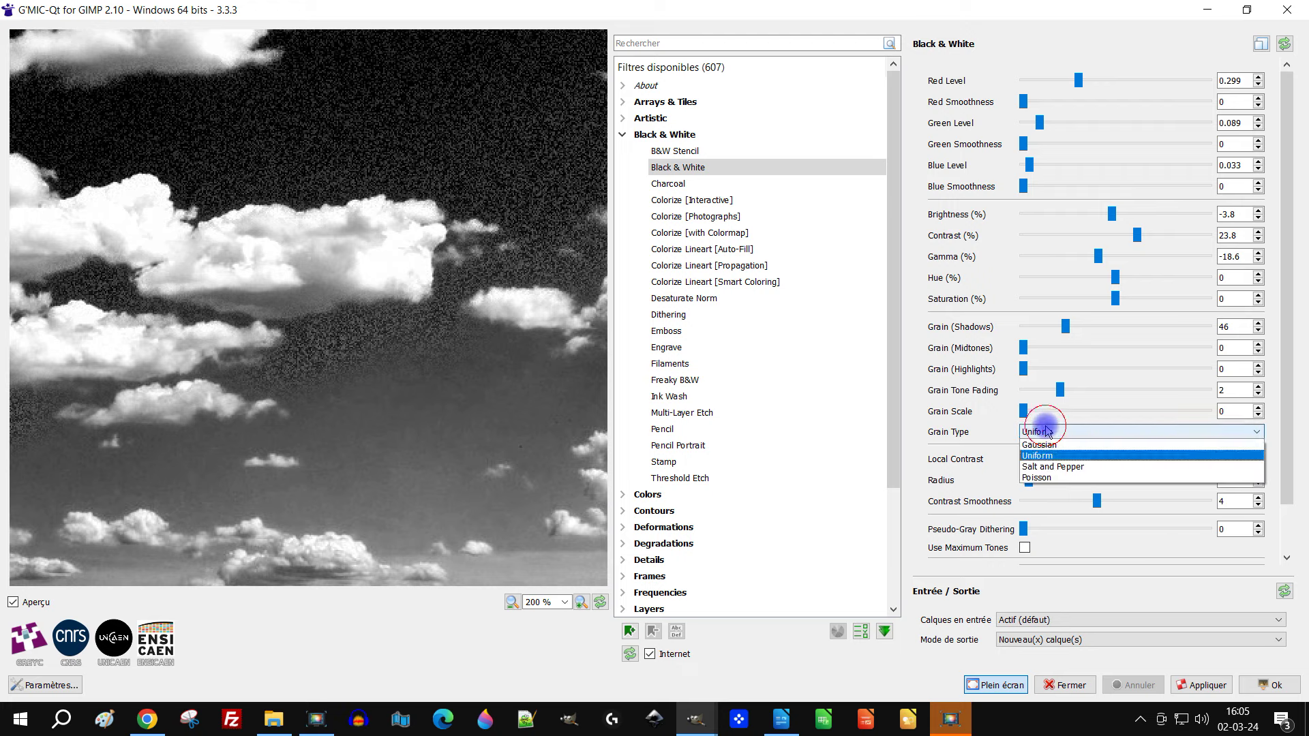
pyautogui.click(1044, 428)
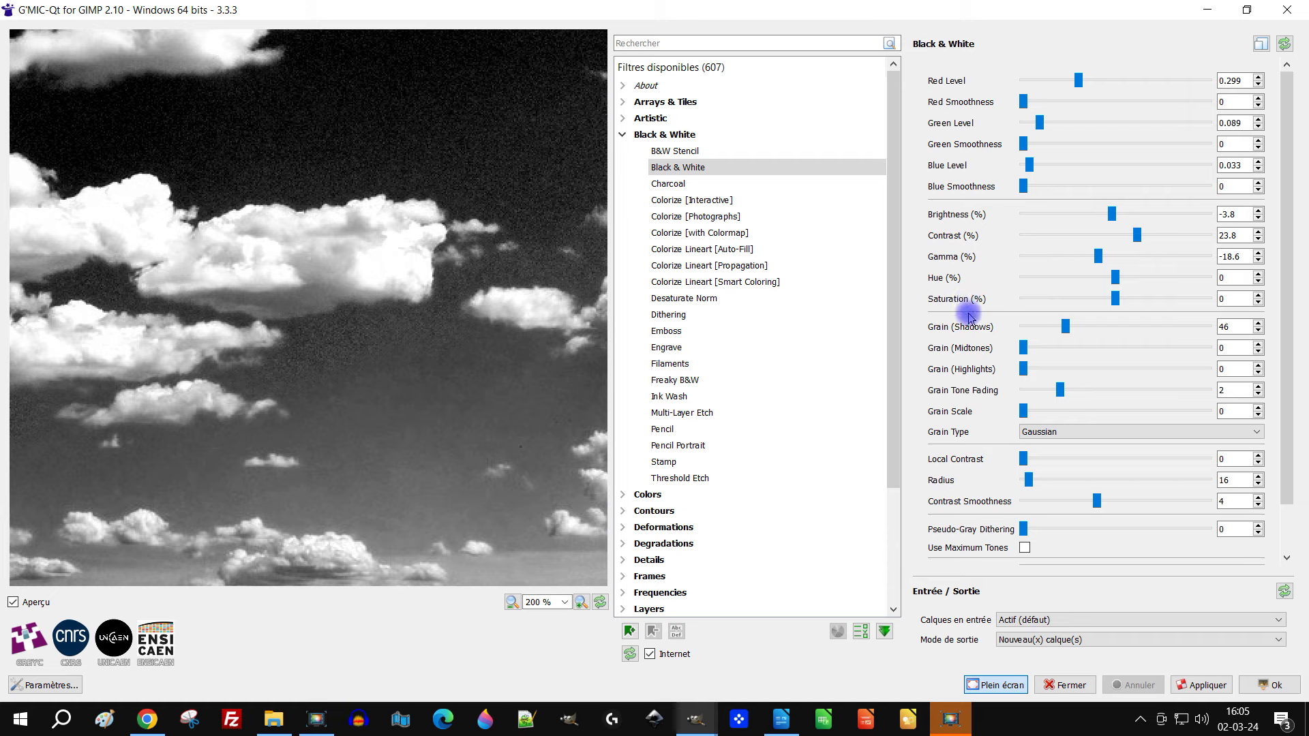
# Set grain midtones to 26, shadows to 22.2 and highlights to 21.4
pyautogui.moveTo(1029, 350); pyautogui.dragTo(1048, 348)
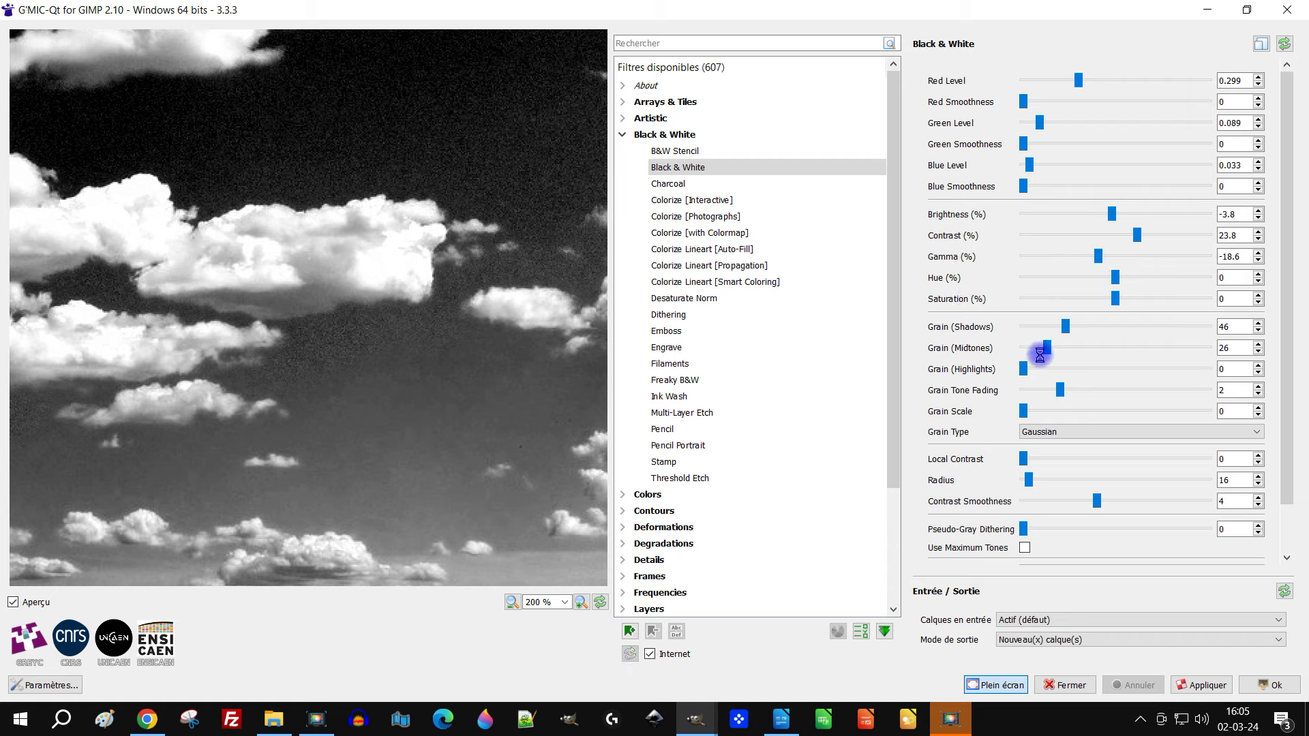
pyautogui.moveTo(1022, 372); pyautogui.dragTo(1052, 374)
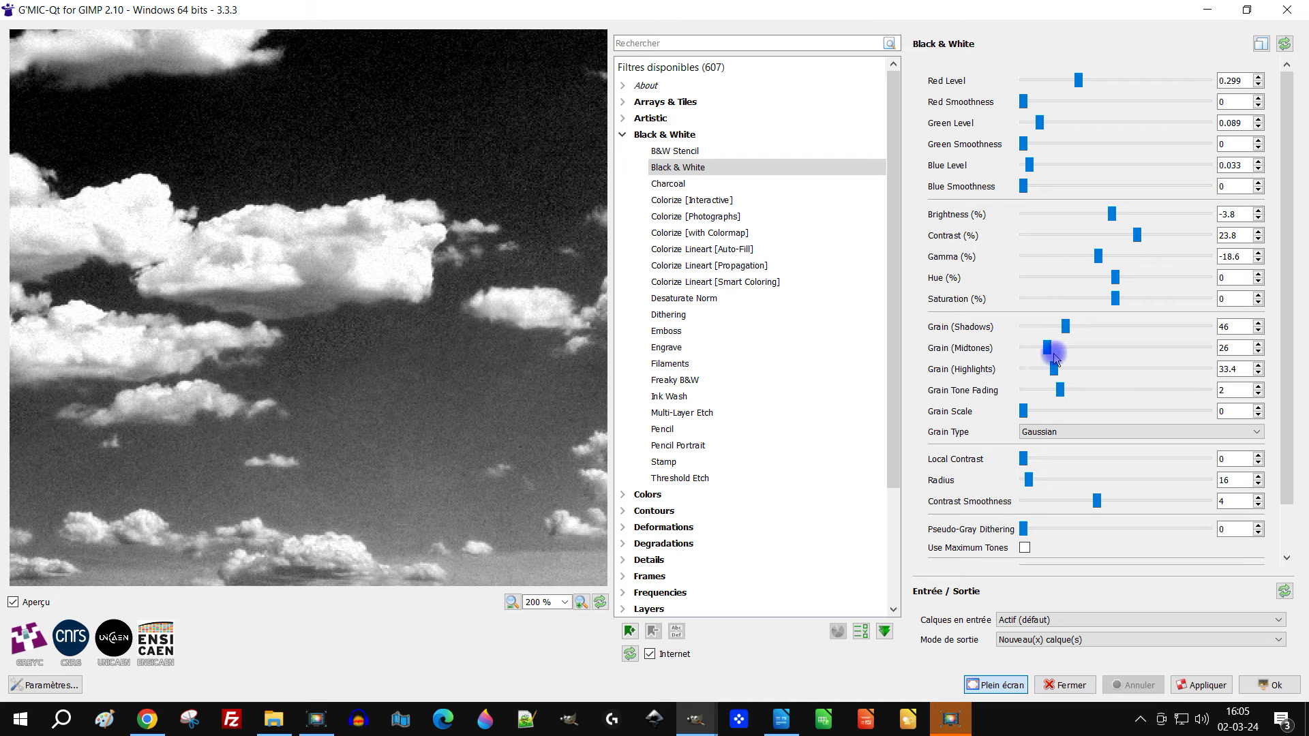
pyautogui.click(1060, 333)
pyautogui.moveTo(1065, 332); pyautogui.dragTo(1071, 333)
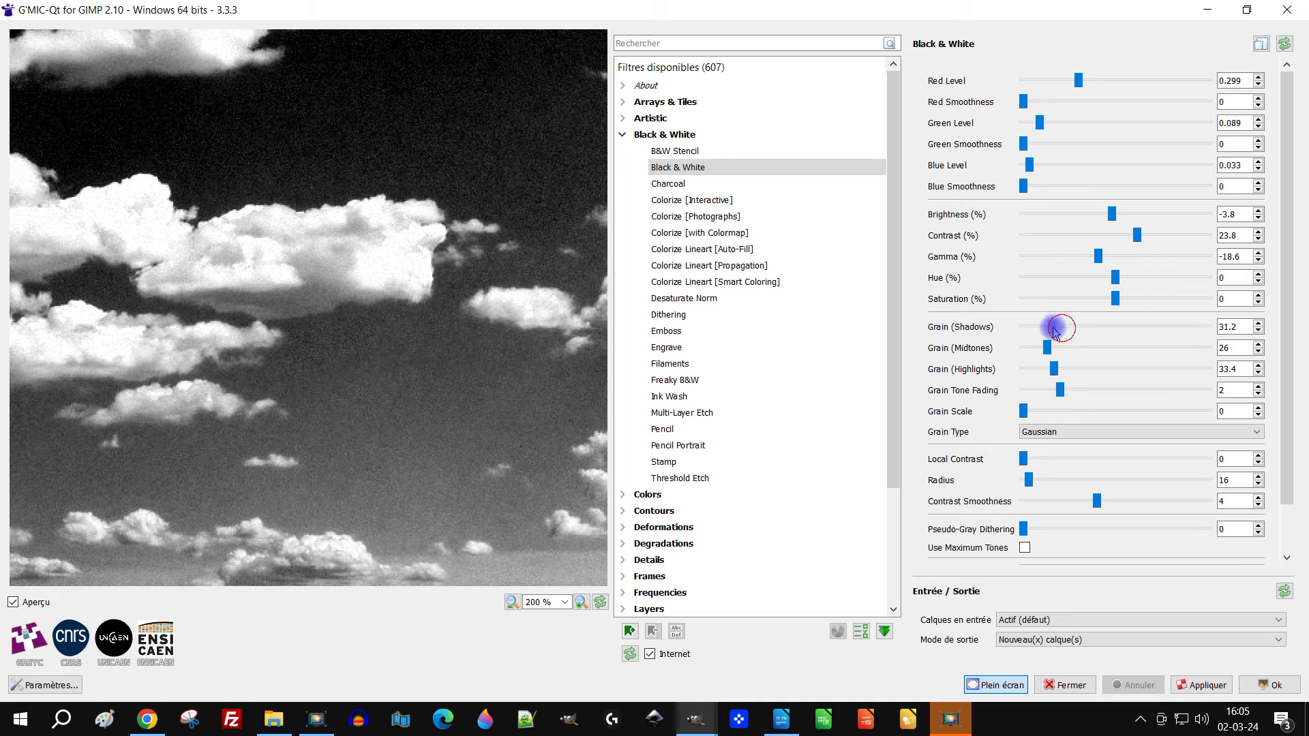
pyautogui.moveTo(1069, 332)
pyautogui.mouseDown()
pyautogui.moveTo(1043, 333)
pyautogui.moveTo(1043, 373)
pyautogui.mouseUp()
pyautogui.click(1054, 370)
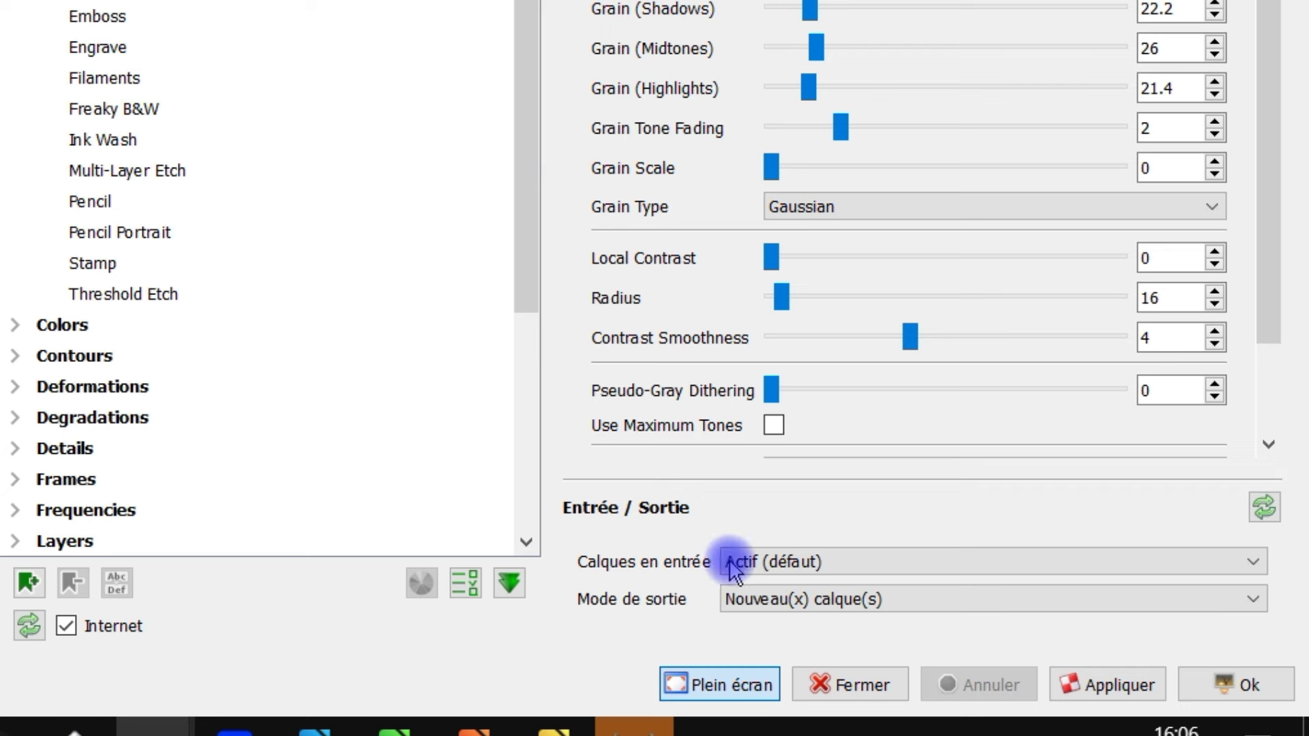
# Apply the filter with output mode New layer(s), creating layer 'g'mic #1'
pyautogui.click(876, 600)
pyautogui.click(860, 644)
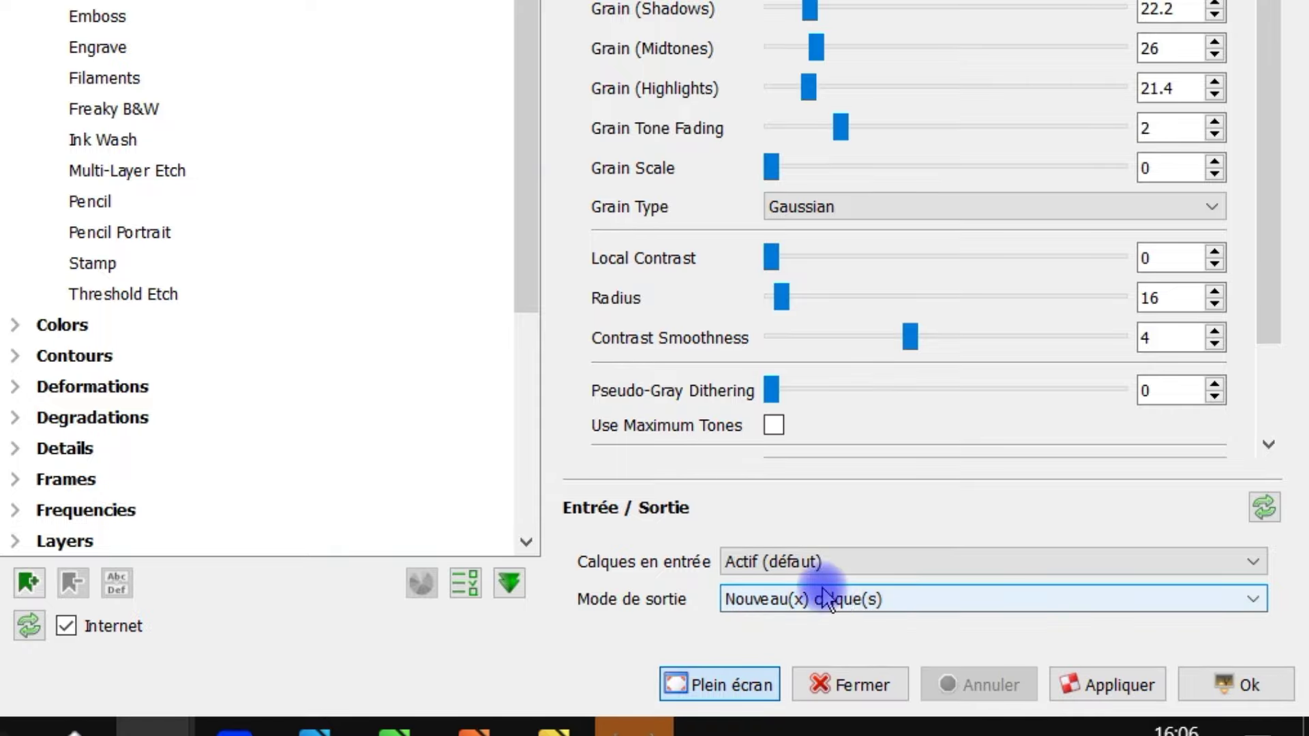
pyautogui.click(1242, 682)
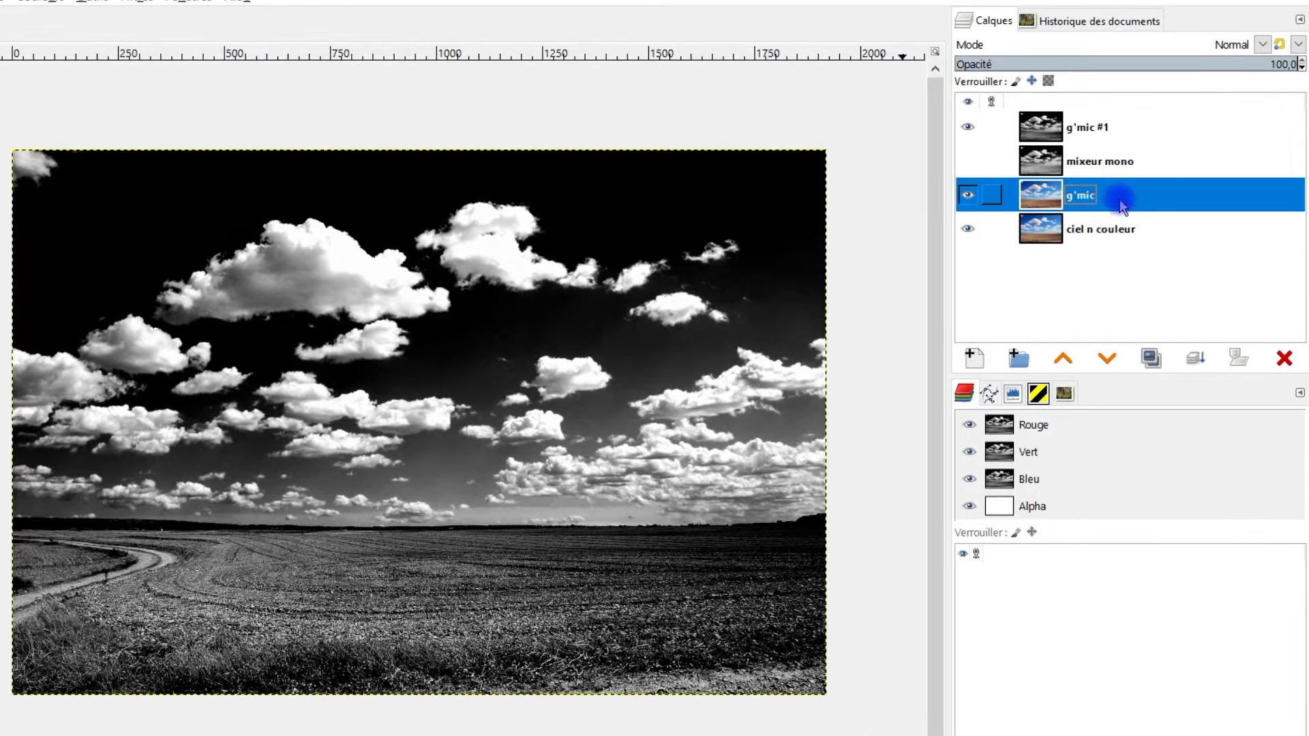
# Delete the old g'mic layer, select g'mic #1 and make mixeur mono visible
pyautogui.click(1285, 358)
pyautogui.click(1043, 128)
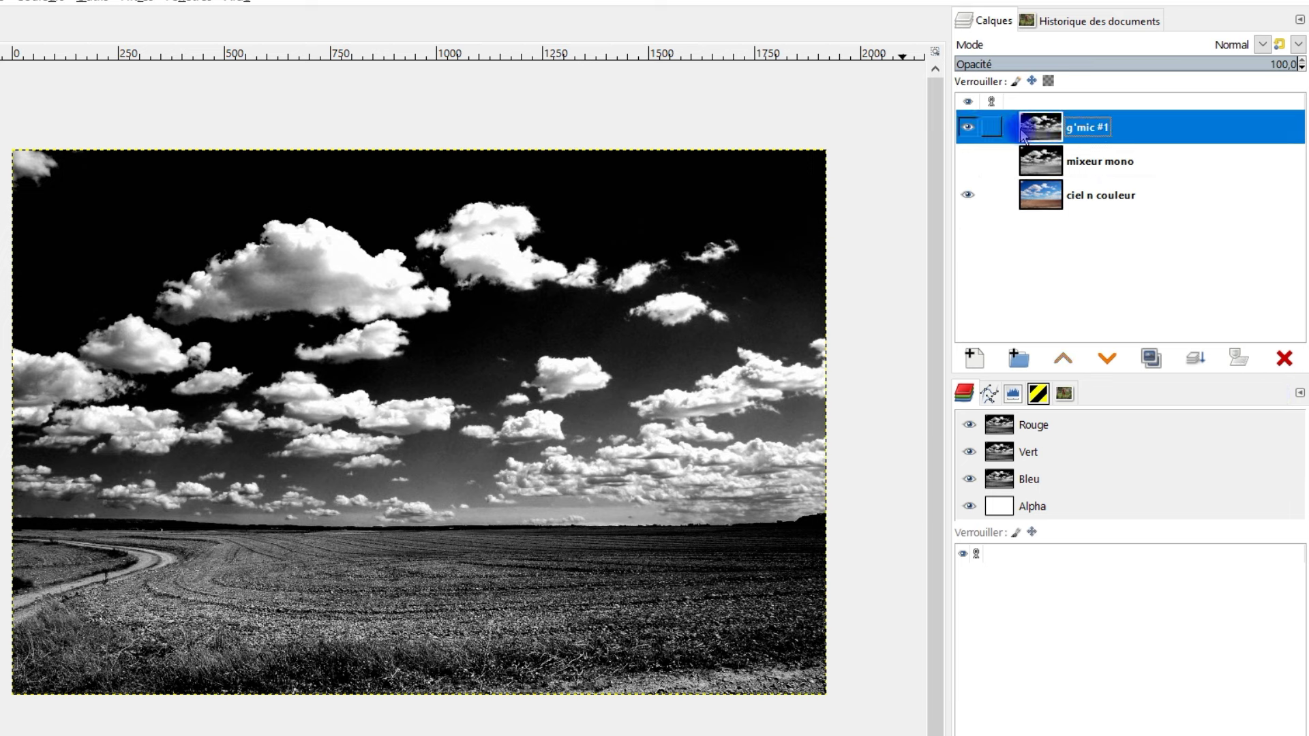
pyautogui.click(971, 162)
# Toggle g'mic #1 to compare it with mixeur mono, then zoom the photo to fit
pyautogui.click(969, 130)
pyautogui.click(969, 128)
pyautogui.click(968, 128)
pyautogui.click(969, 128)
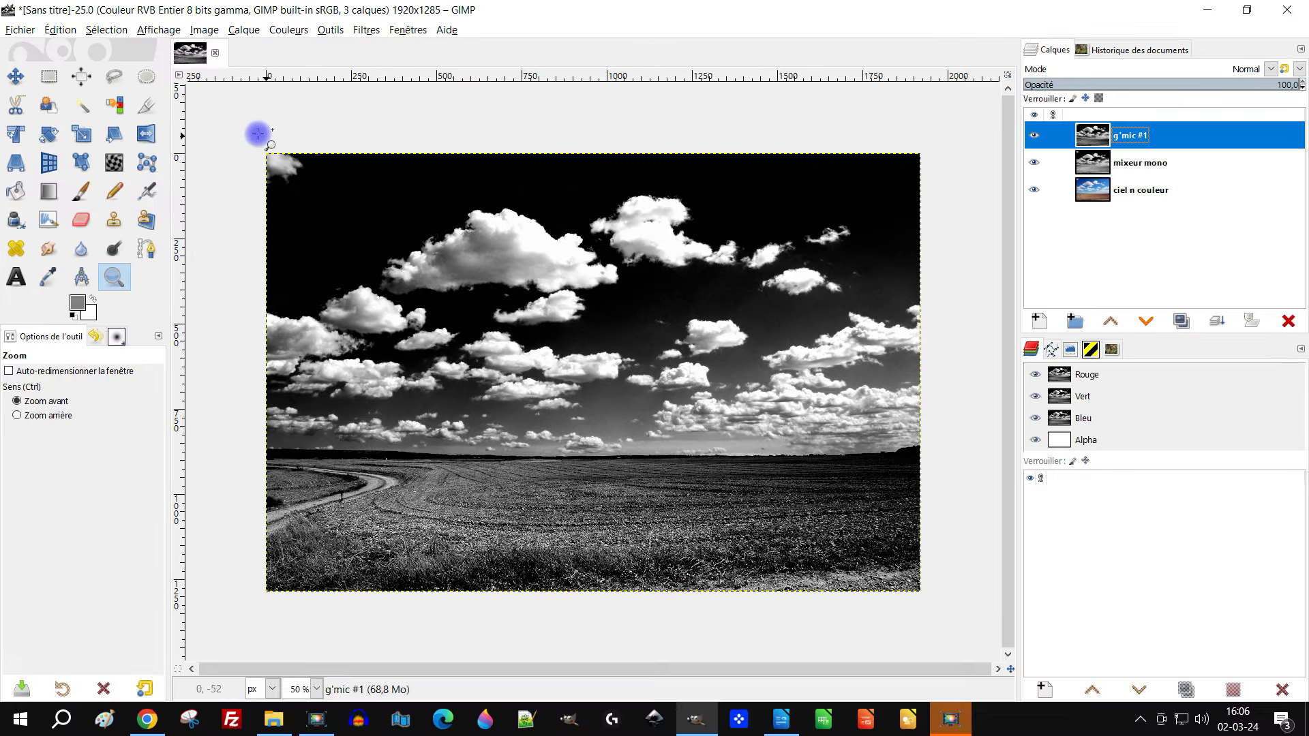
pyautogui.moveTo(257, 140); pyautogui.dragTo(935, 608)
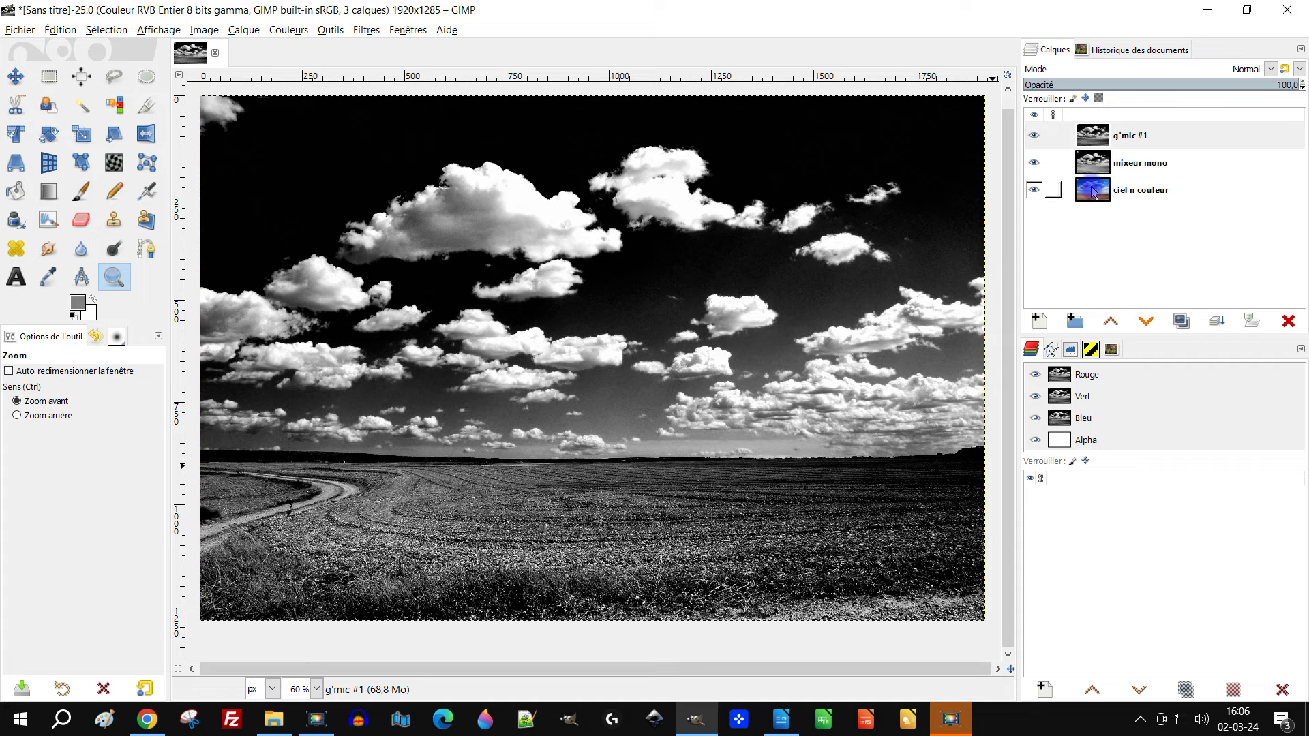
# Compare g'mic #1 on and off, then lower its opacity to 63.0
pyautogui.click(1033, 135)
pyautogui.click(1033, 135)
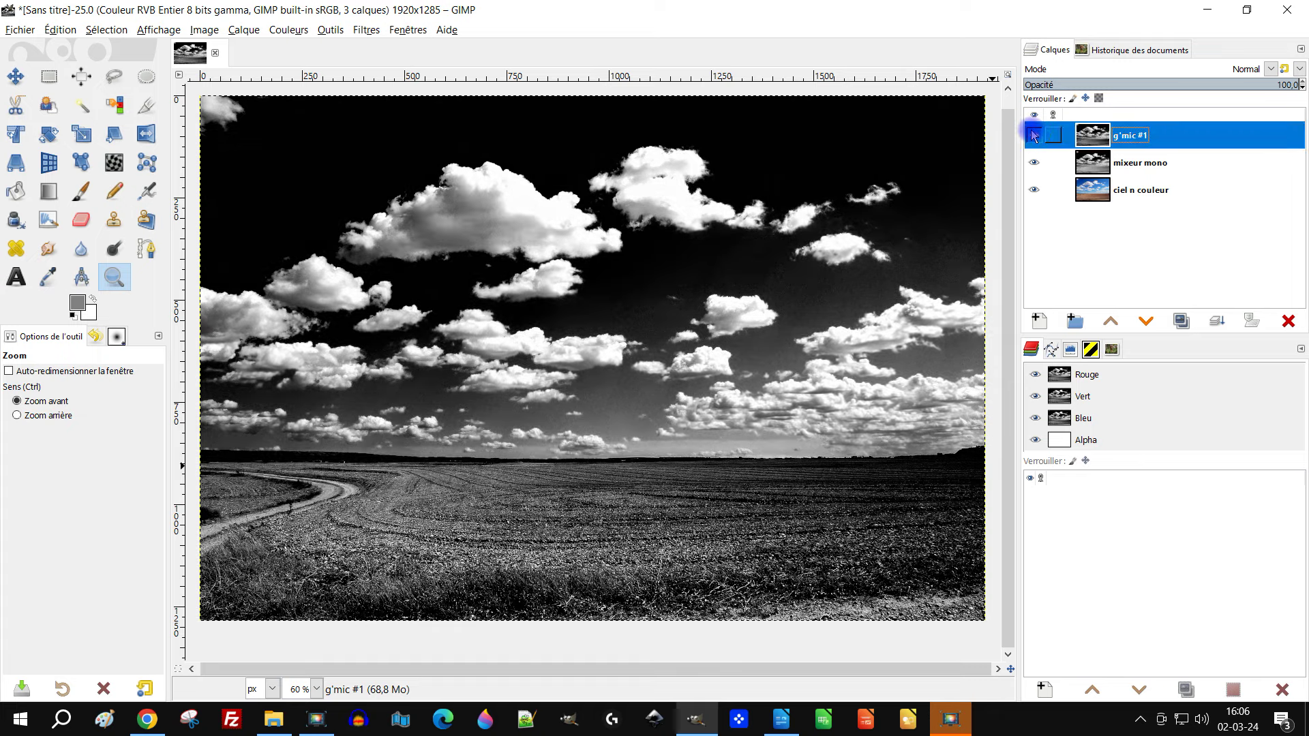
pyautogui.click(1033, 135)
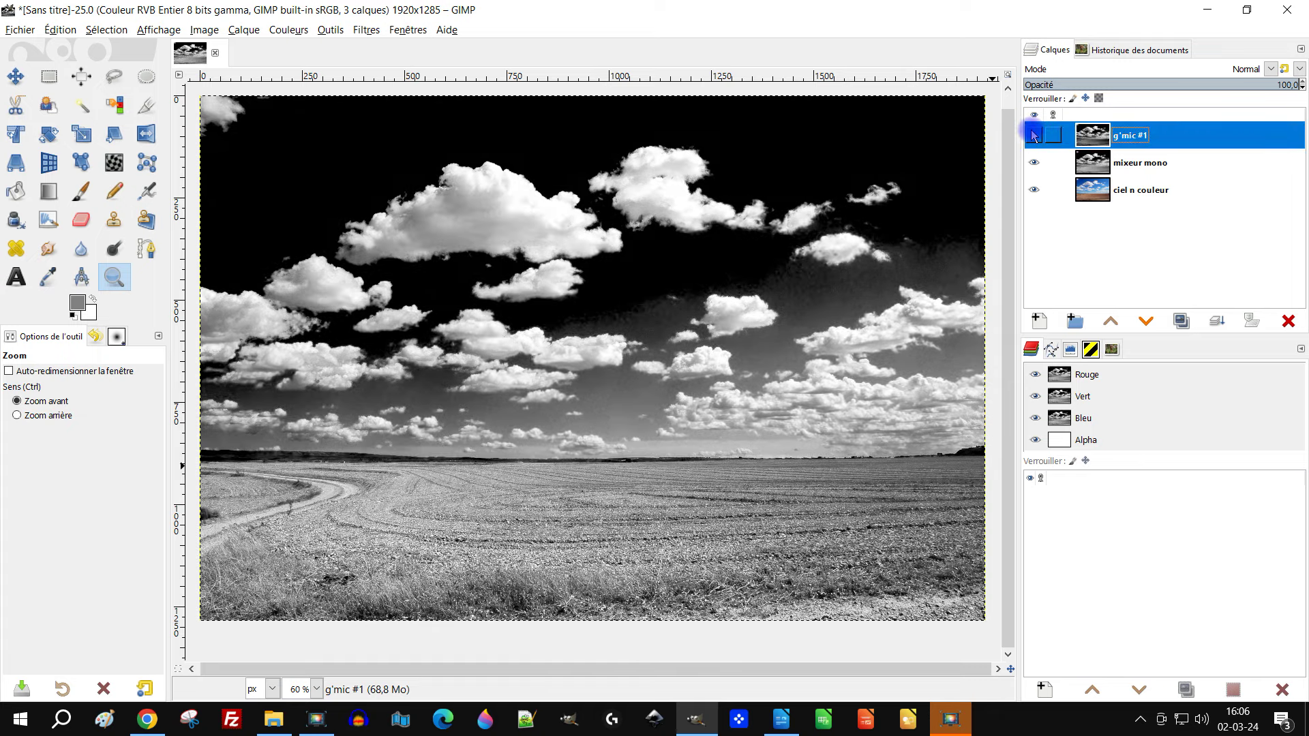
pyautogui.click(1034, 135)
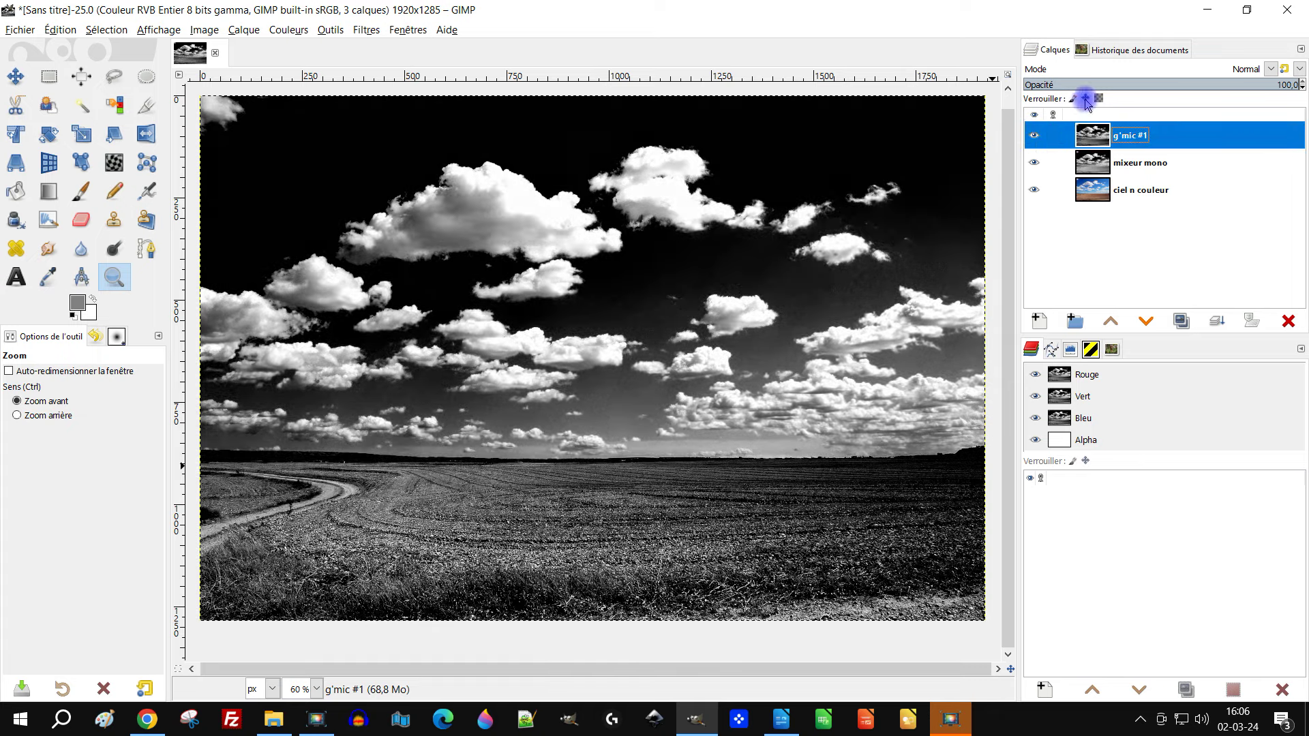
pyautogui.click(1221, 87)
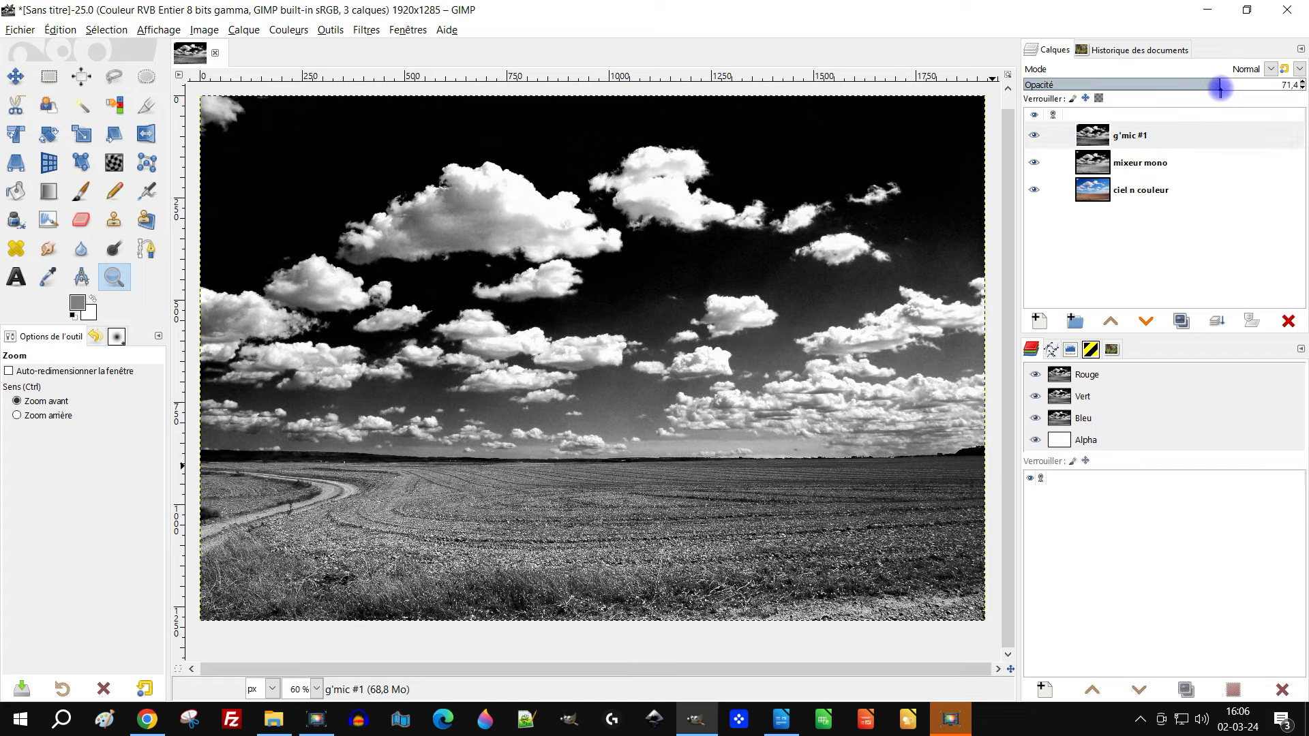
pyautogui.moveTo(1221, 88)
pyautogui.mouseDown()
pyautogui.moveTo(1206, 86)
pyautogui.moveTo(1235, 84)
pyautogui.moveTo(1198, 82)
pyautogui.mouseUp()
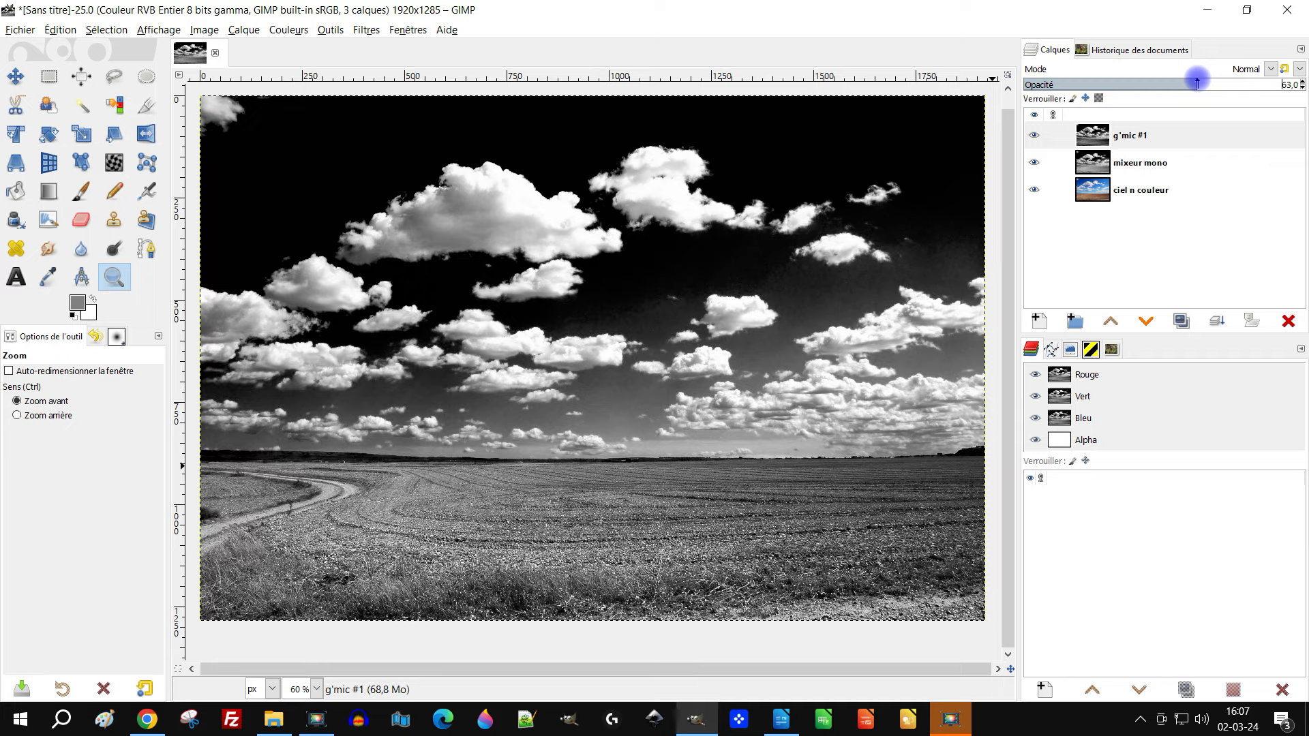
# Toggle layer visibility to compare the 63% blend against the colour original
pyautogui.click(1035, 135)
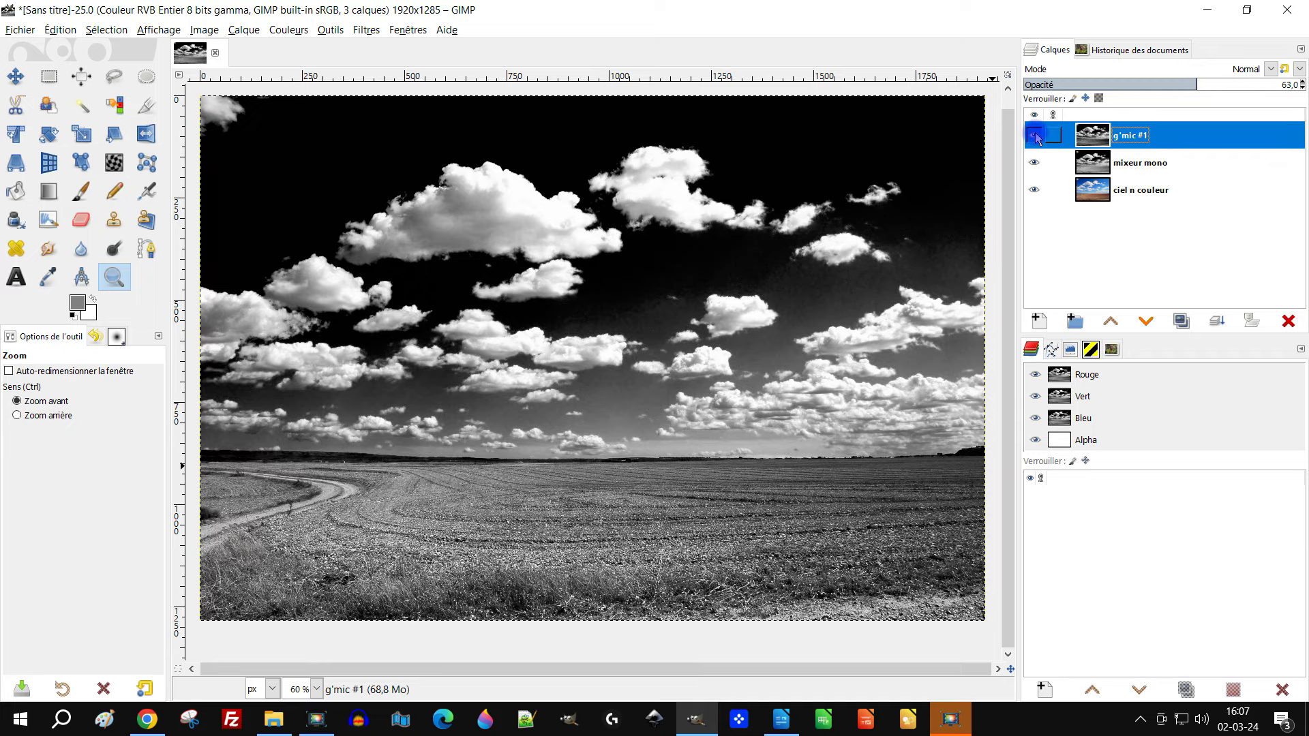
pyautogui.hscroll(-1, 883, 279)
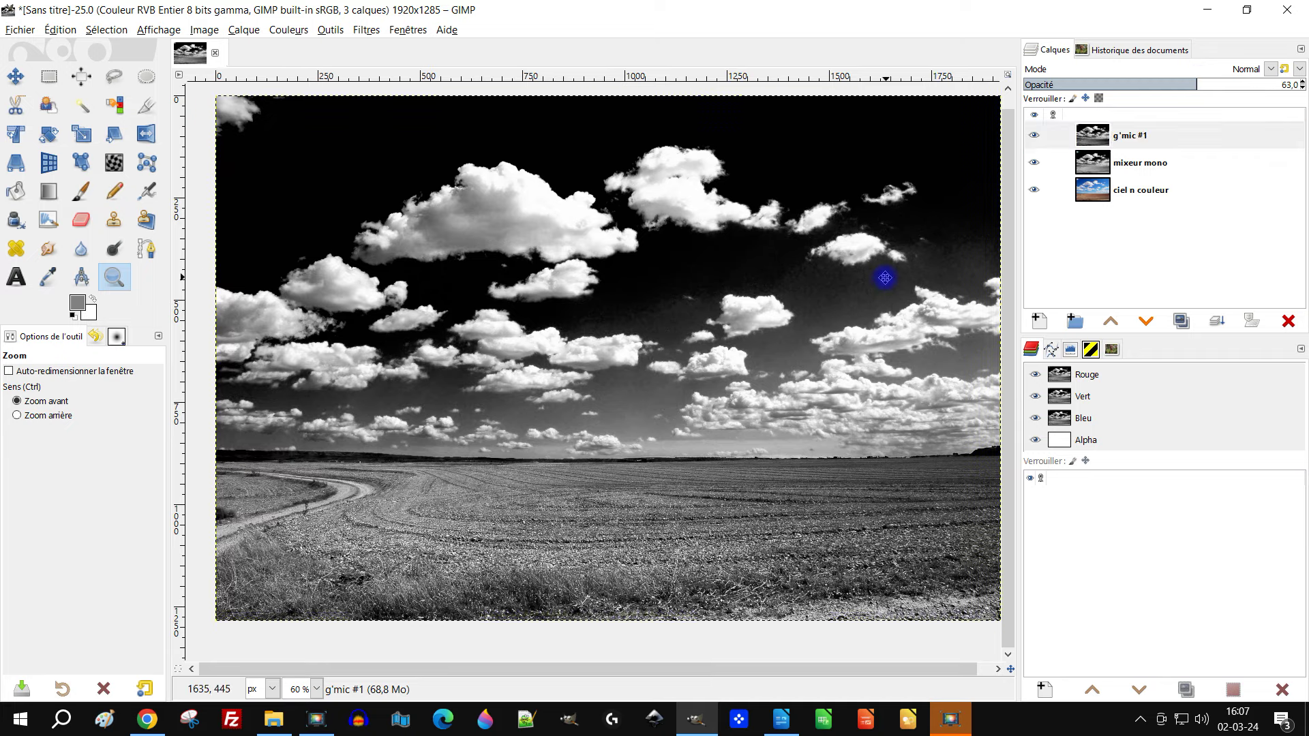
pyautogui.hscroll(1, 883, 279)
pyautogui.scroll(-1, 883, 279)
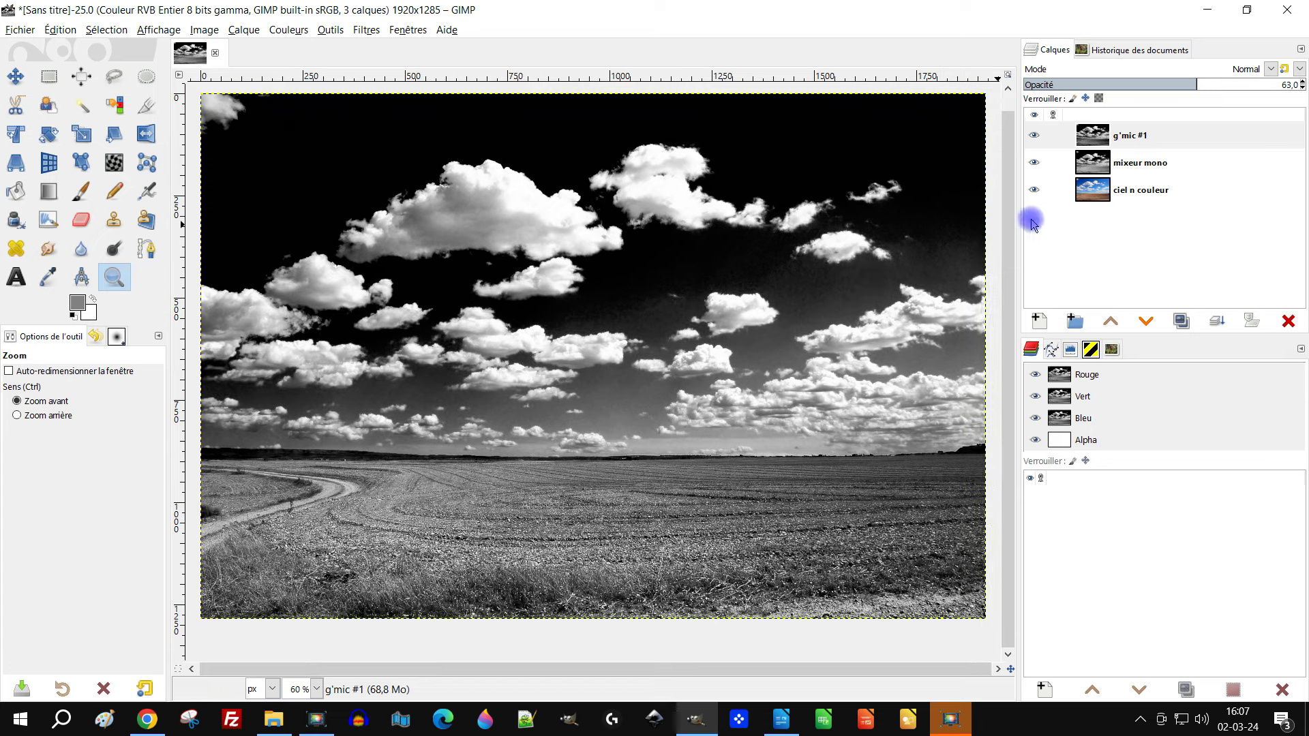
pyautogui.keyDown('shift'); pyautogui.click(1034, 190); pyautogui.keyUp('shift')
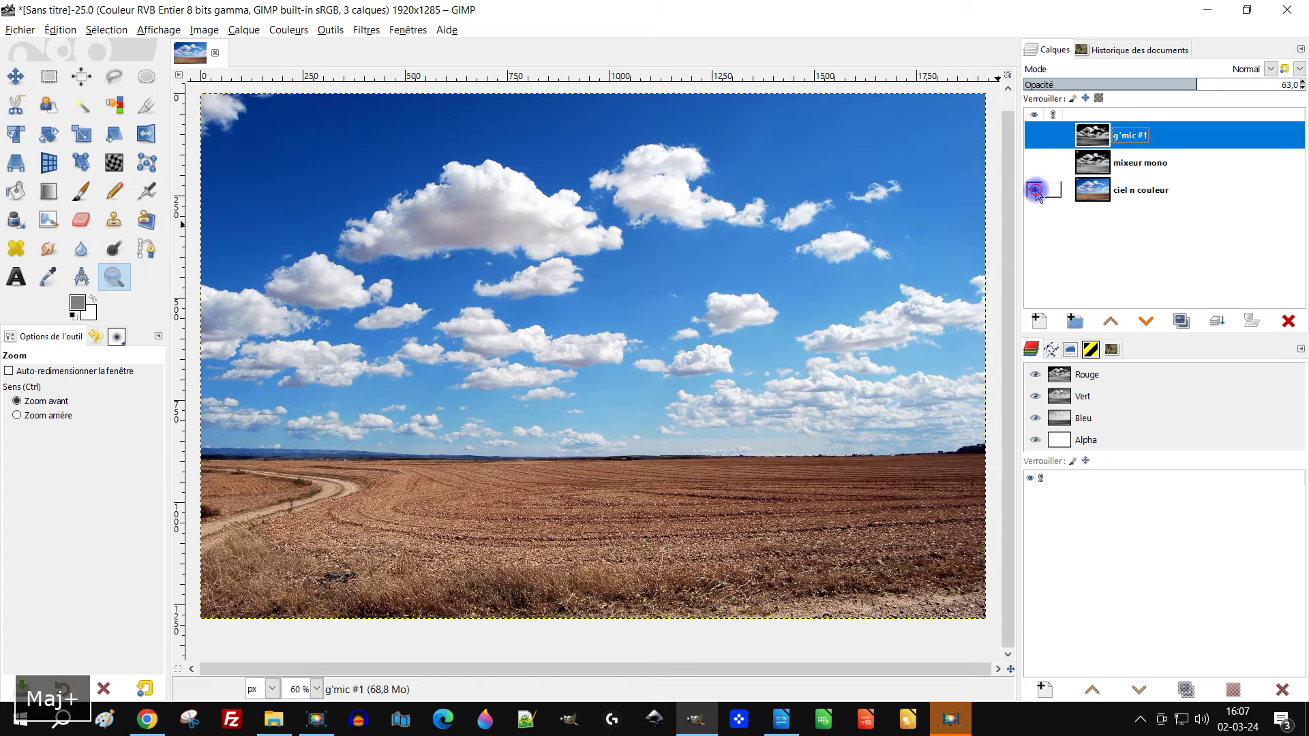
pyautogui.keyDown('shift'); pyautogui.click(1035, 190); pyautogui.keyUp('shift')
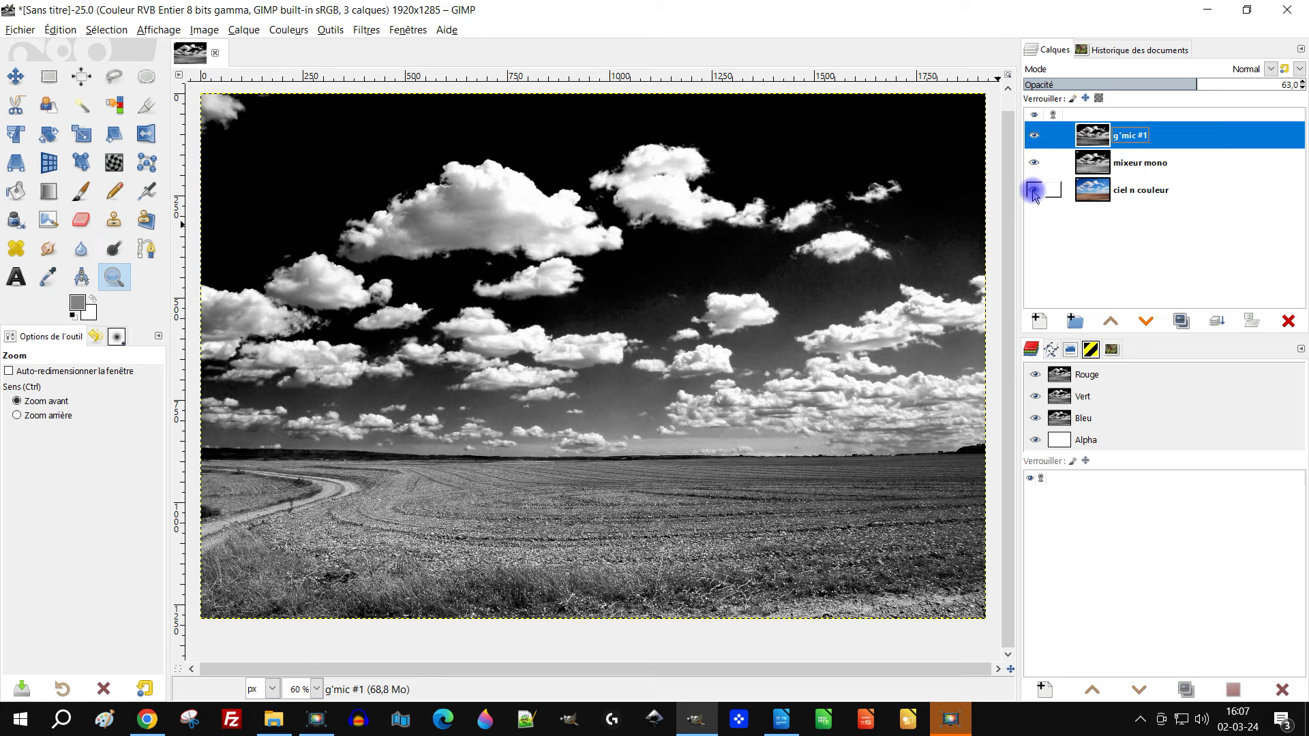